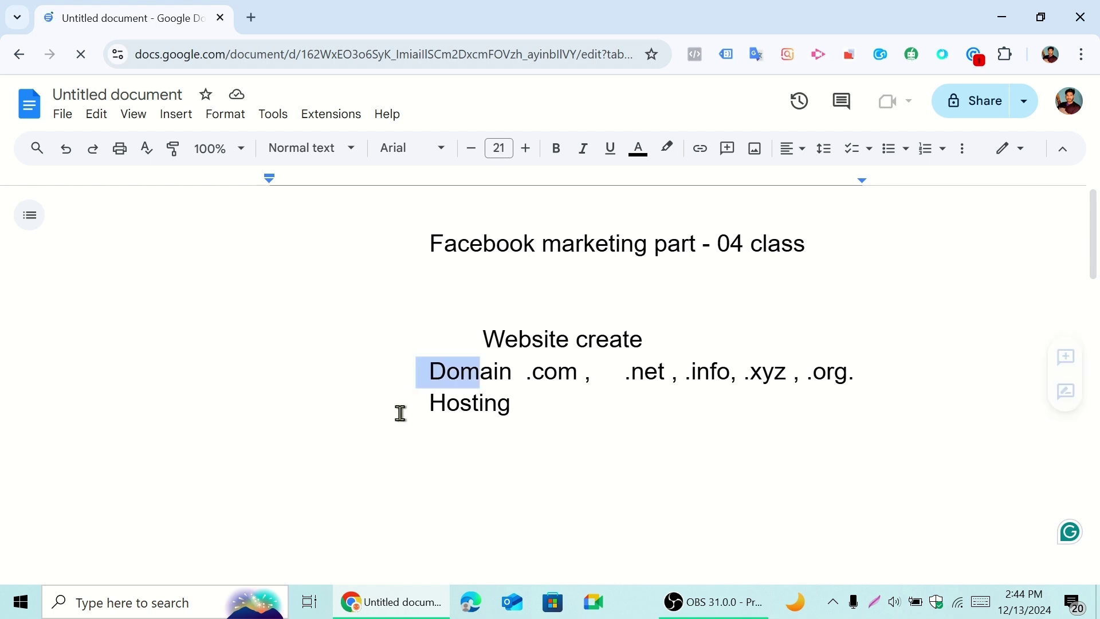
- Search Google for "online shop" in a new browser tab
left_click(542, 420)
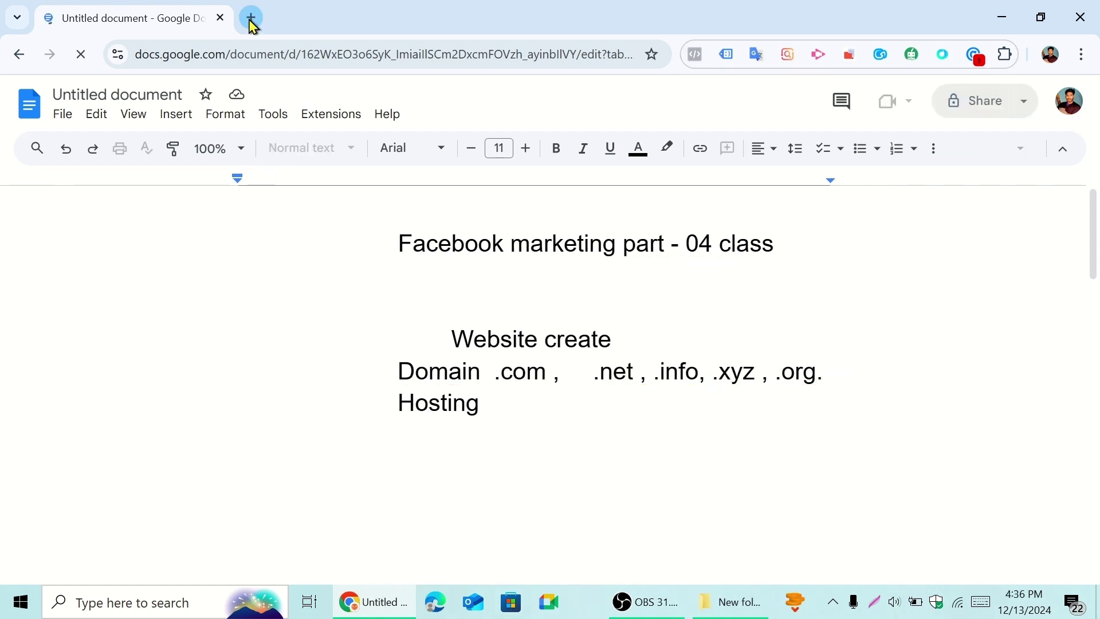
left_click(252, 18)
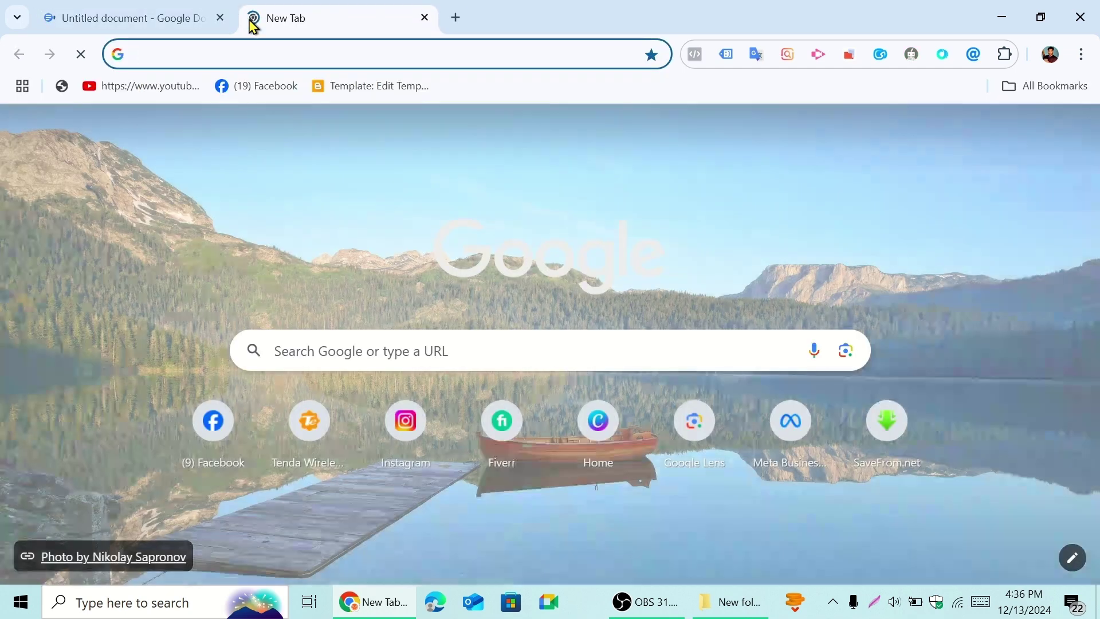
type("online shop")
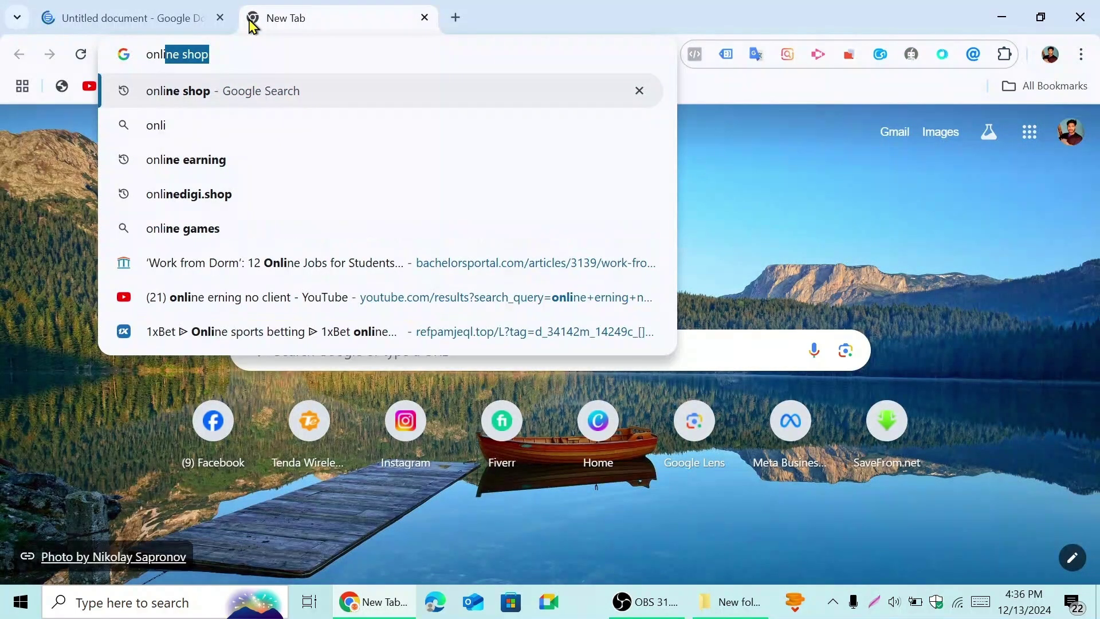
key("Return")
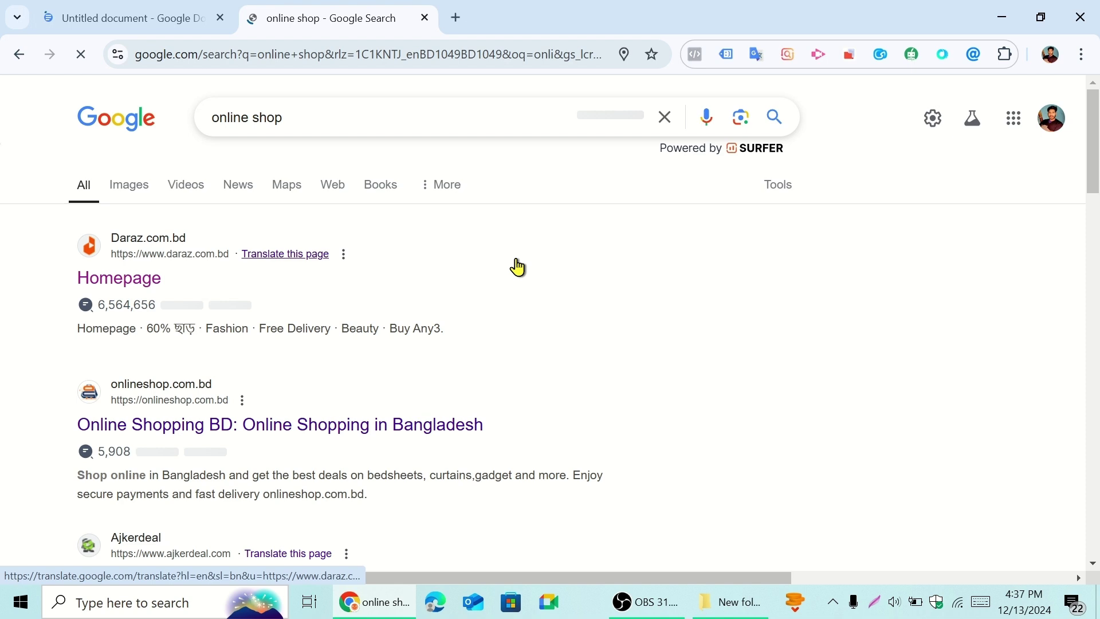
- Switch to another Chrome profile and open the Pantheon website from a Google search for pantheon.io, accepting all cookies
left_click(1050, 54)
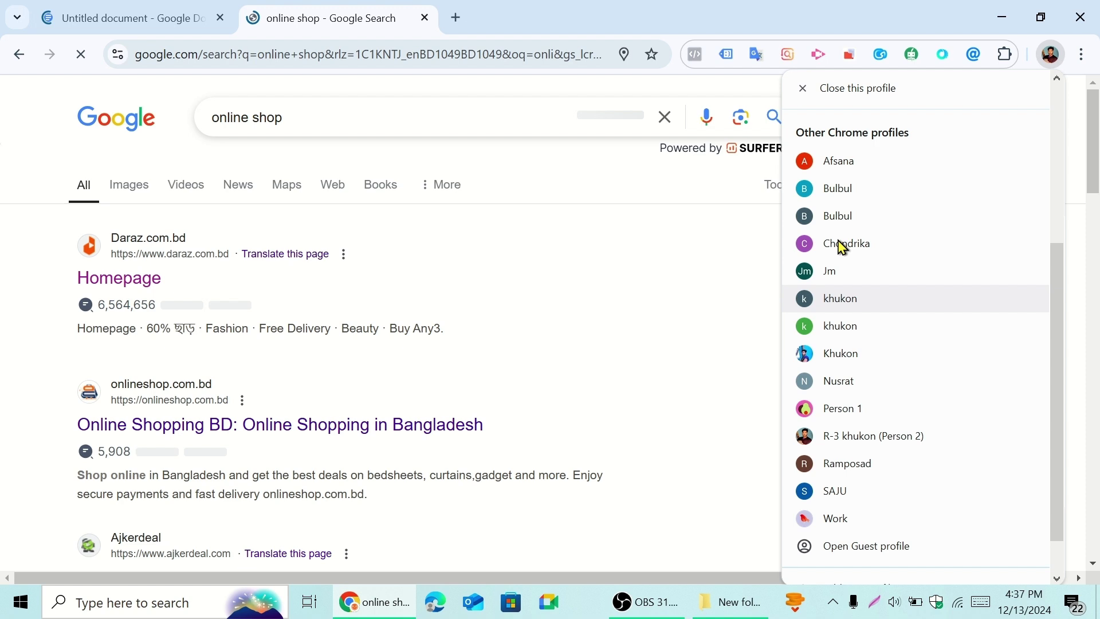
left_click(842, 245)
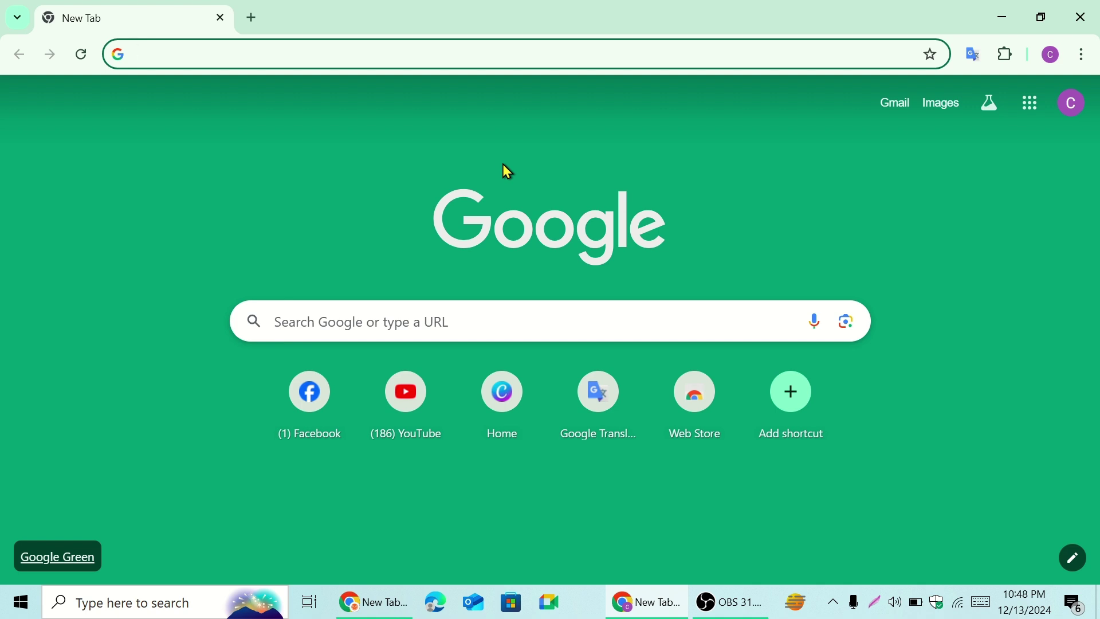
left_click(177, 50)
type("p")
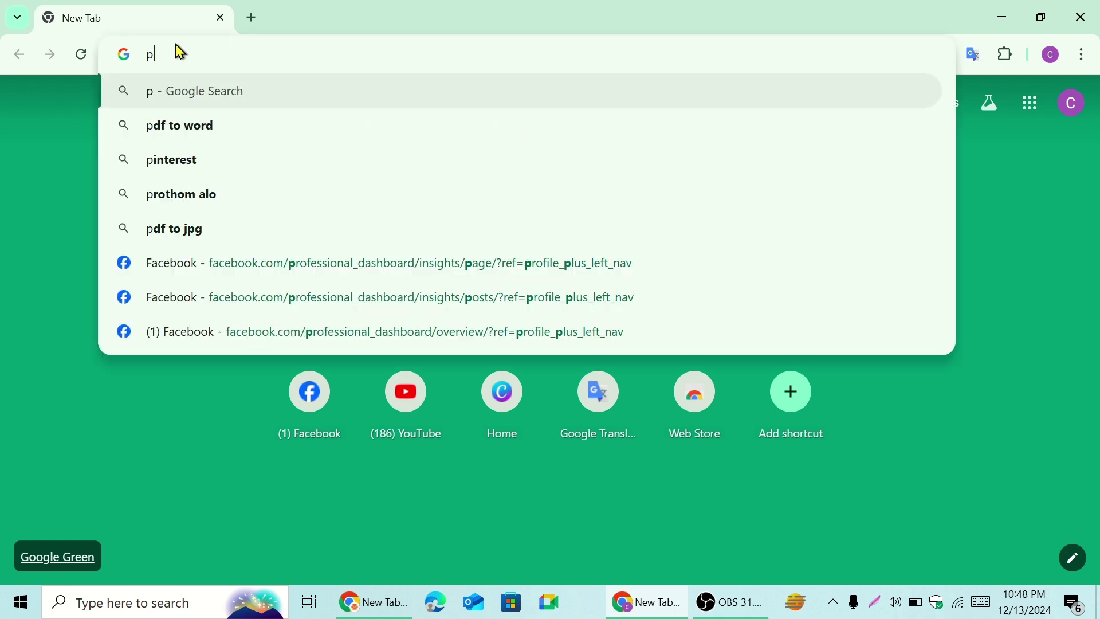
type("an")
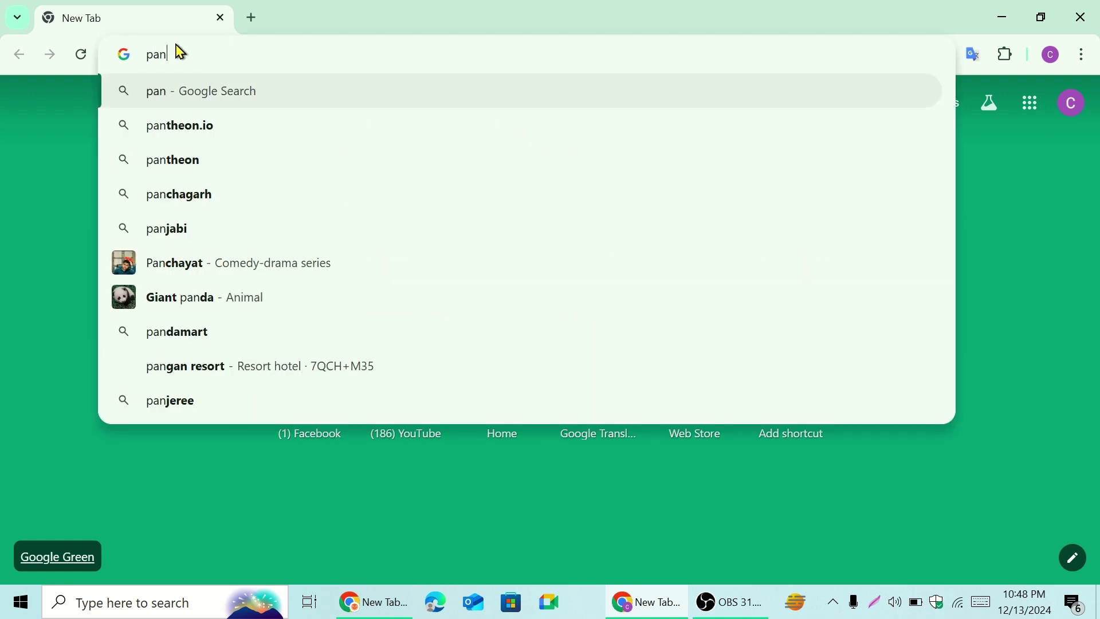
left_click(187, 131)
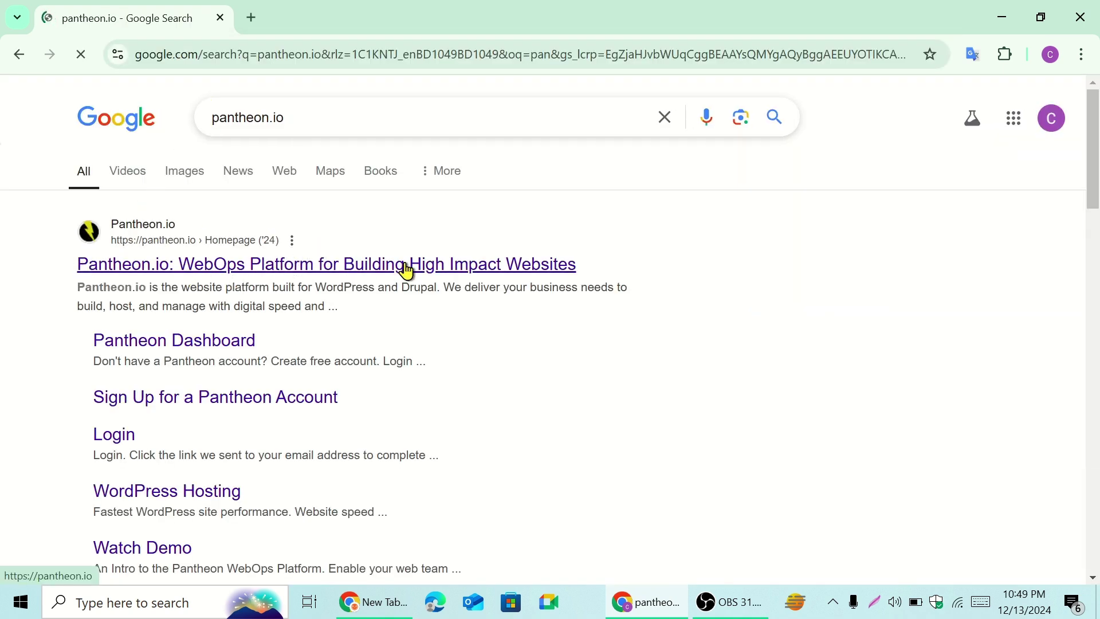
left_click(353, 262)
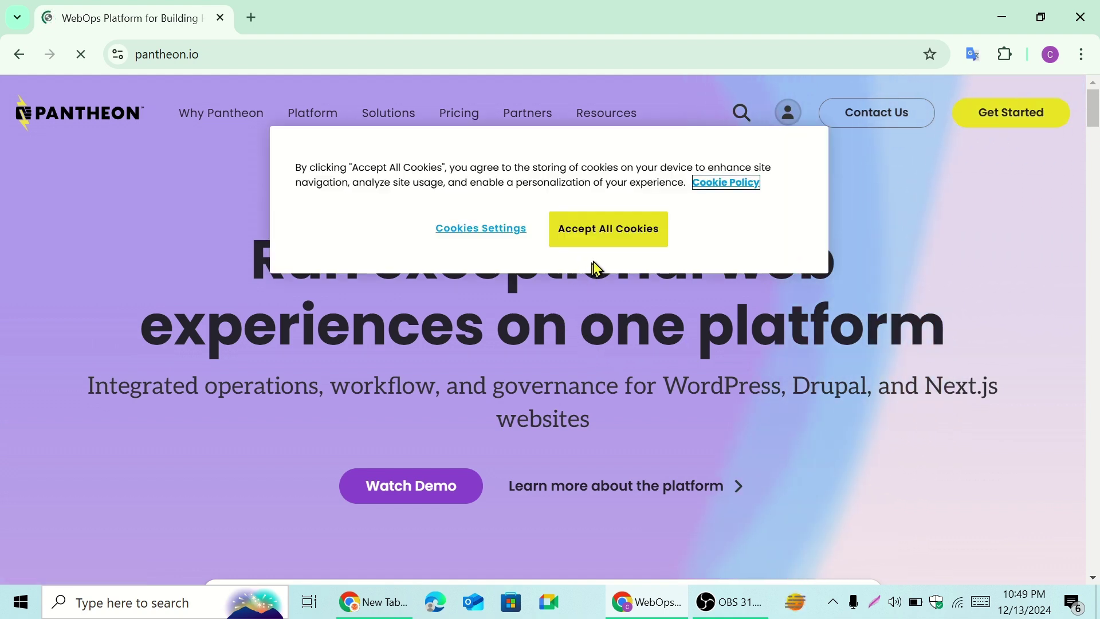
left_click(611, 236)
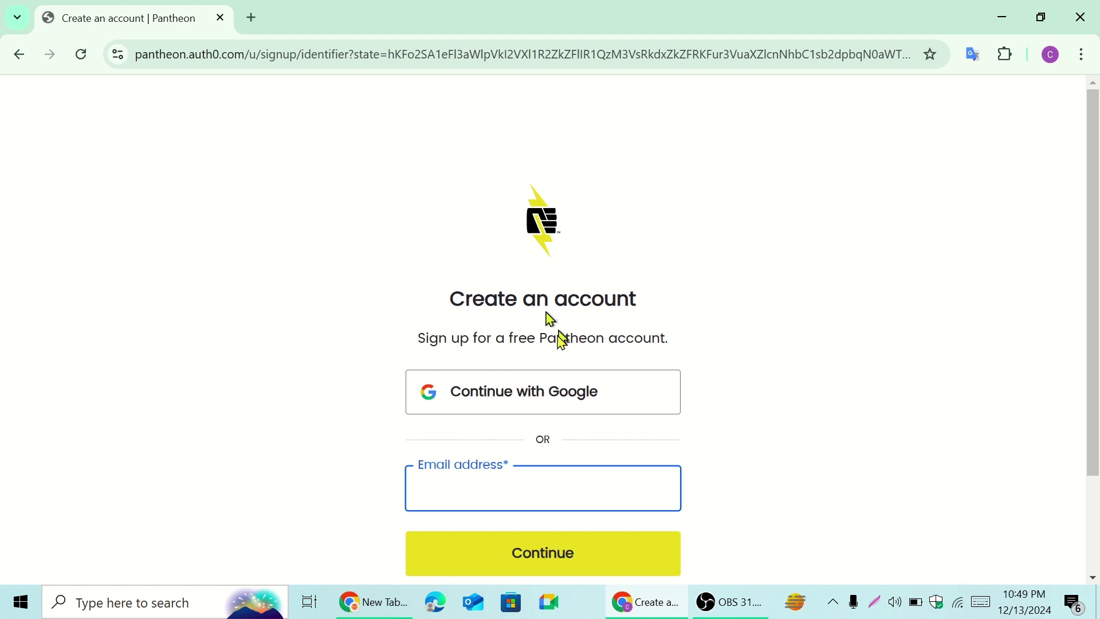
- Sign up for a free Pantheon account with the profile's Google account and approve the sign-in to auth0.com
left_click(572, 396)
left_click(575, 398)
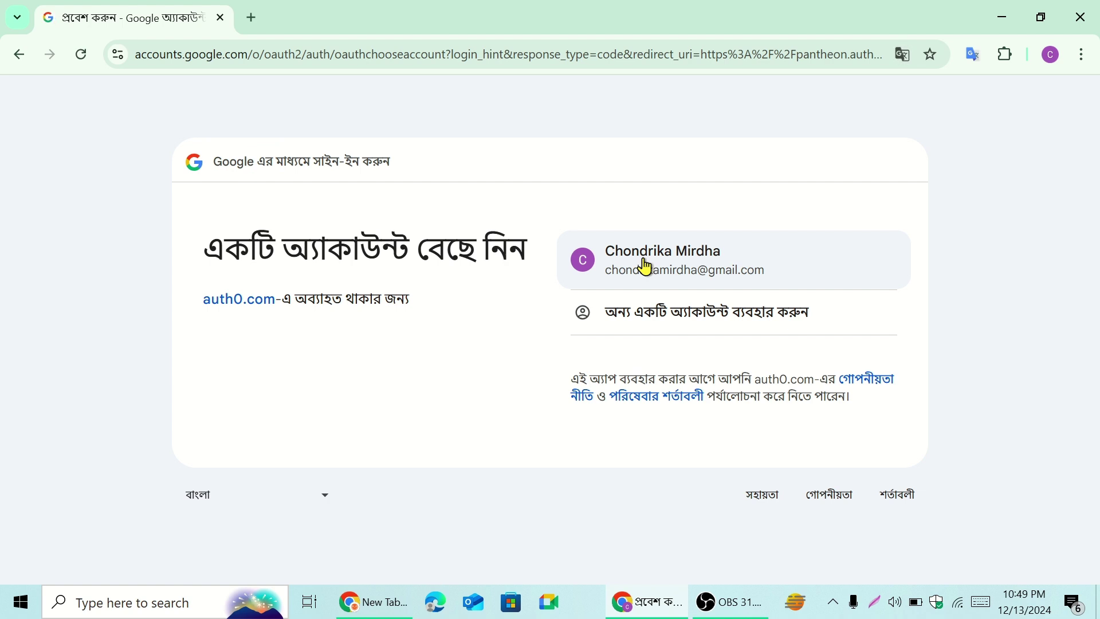
left_click(645, 267)
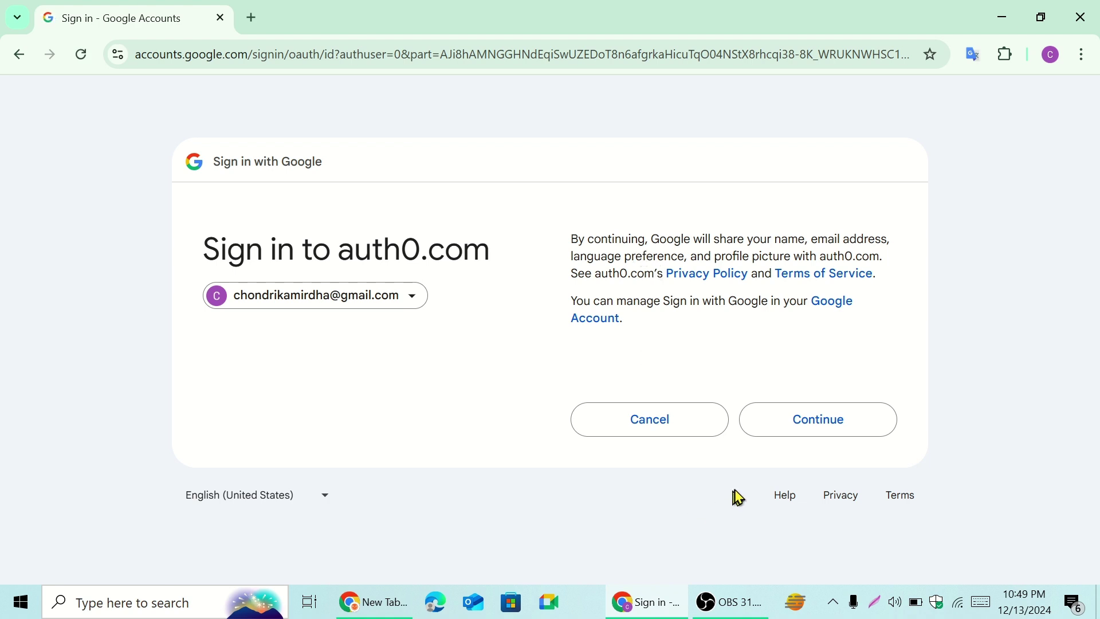
left_click(768, 427)
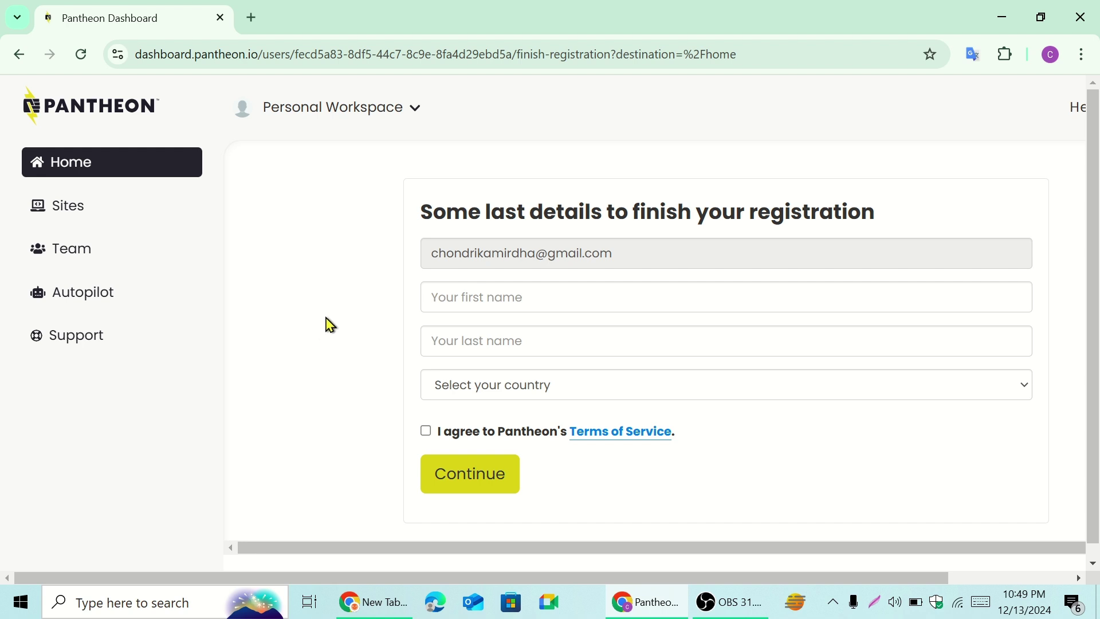
- Complete the registration with the first name, last name and country Bangladesh, agree to the Terms of Service and submit it
left_click(510, 294)
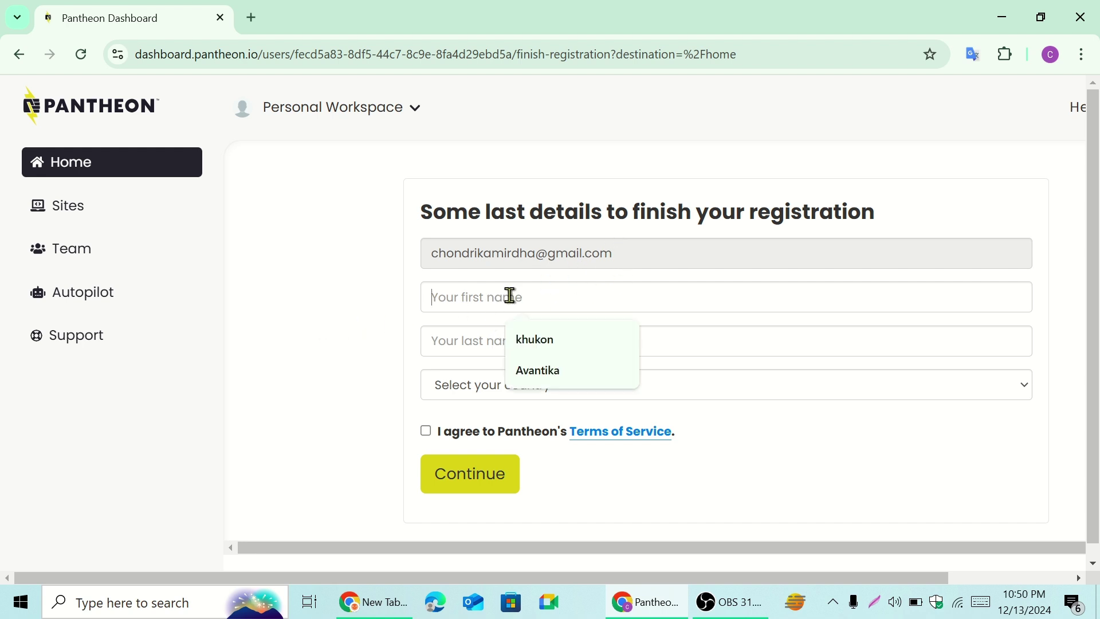
left_click(534, 340)
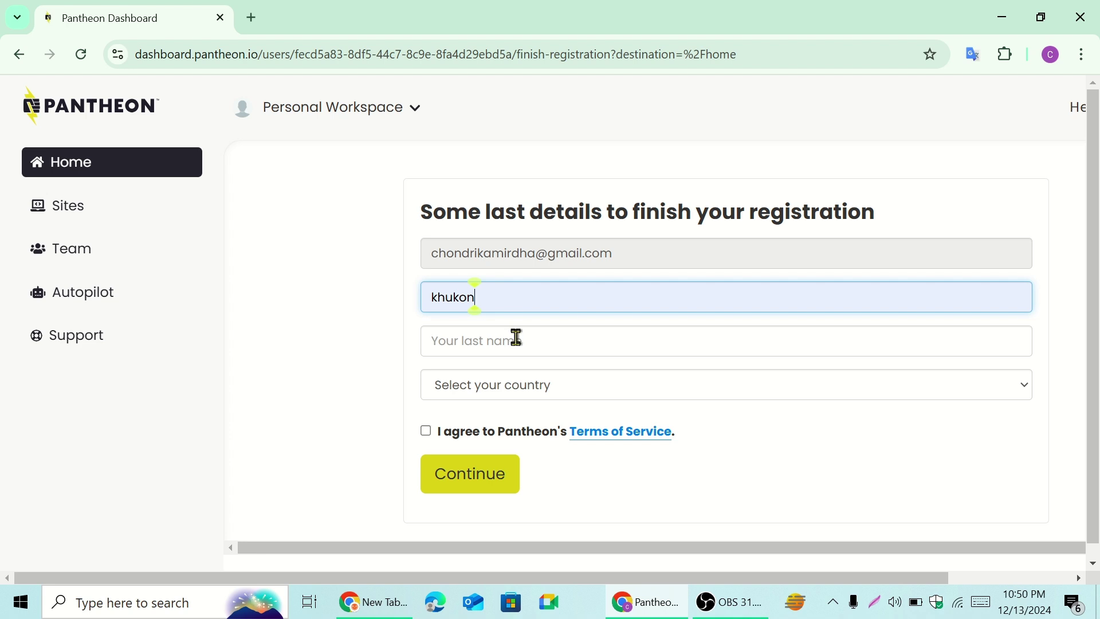
left_click(536, 341)
left_click(522, 384)
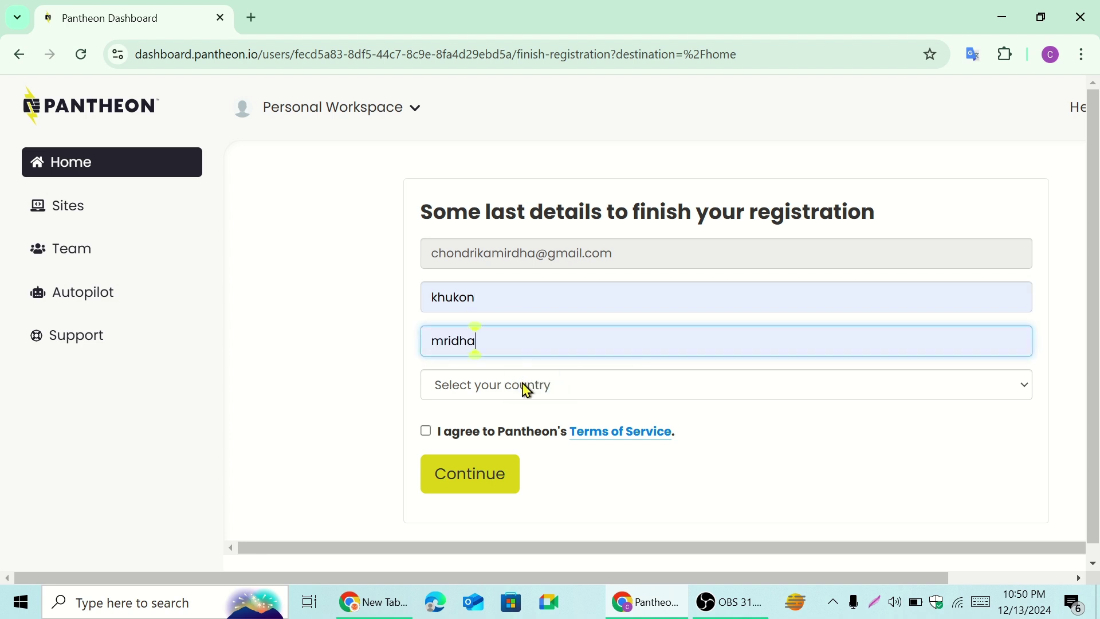
left_click(527, 391)
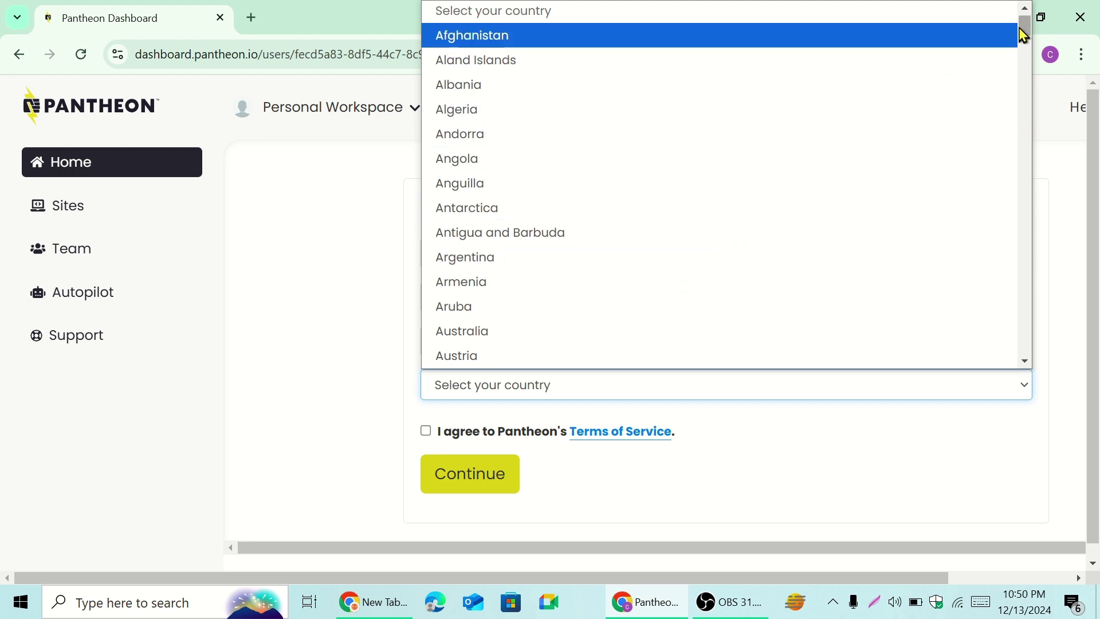
left_click_drag(1026, 33, 1026, 54)
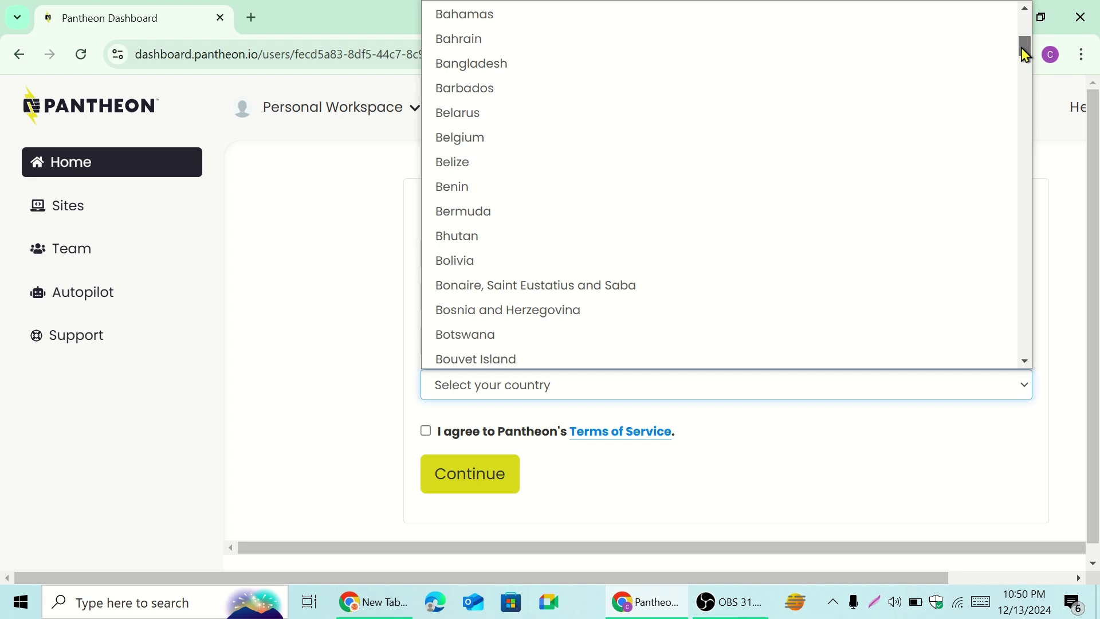
left_click(731, 63)
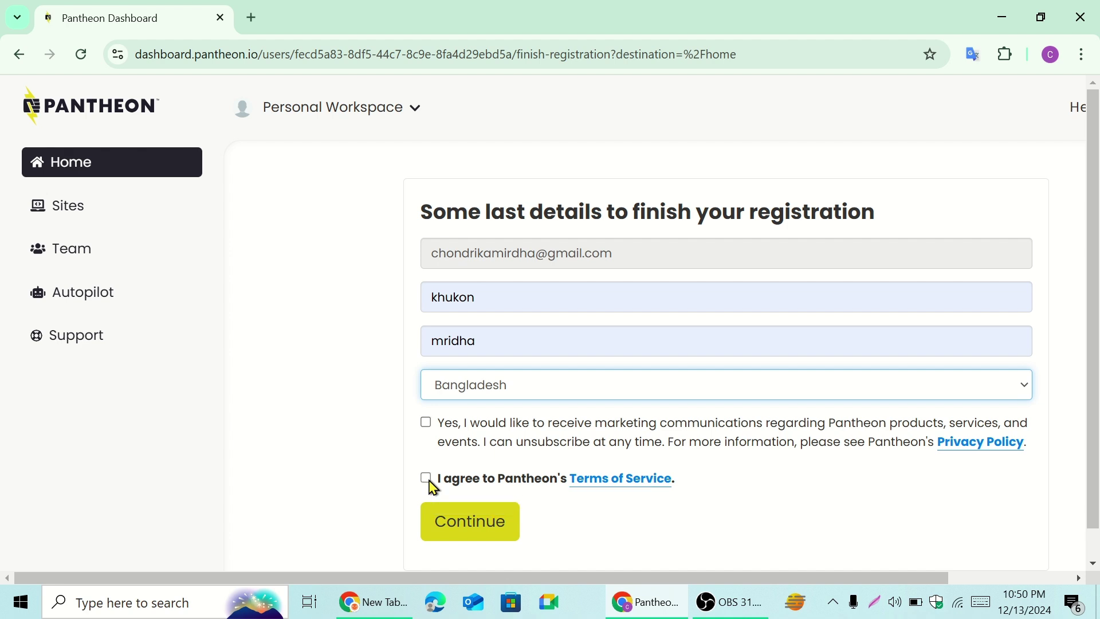
left_click(431, 484)
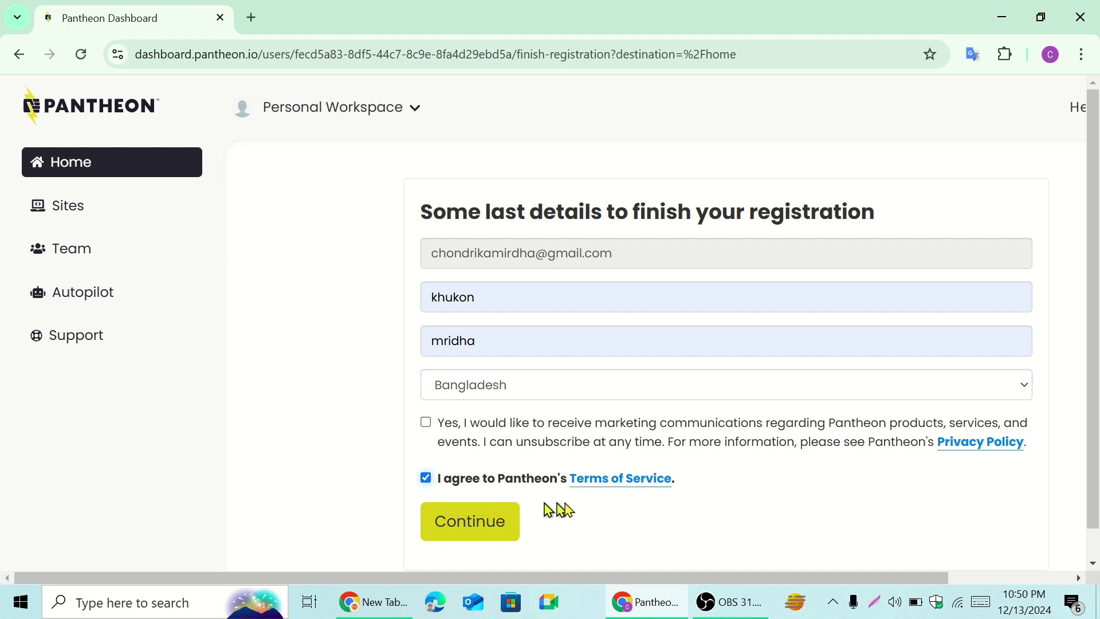
left_click(465, 520)
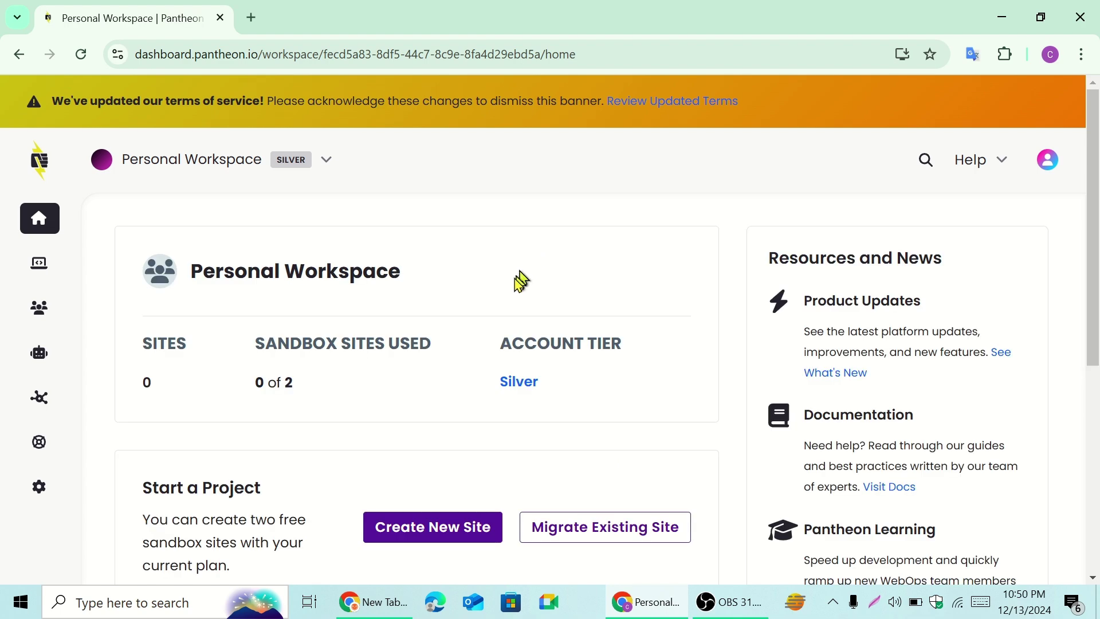
- Start creating a new site in the Personal Workspace and choose WordPress as the kind of site
scroll(405, 421, "down", 5)
scroll(405, 420, "up", 5)
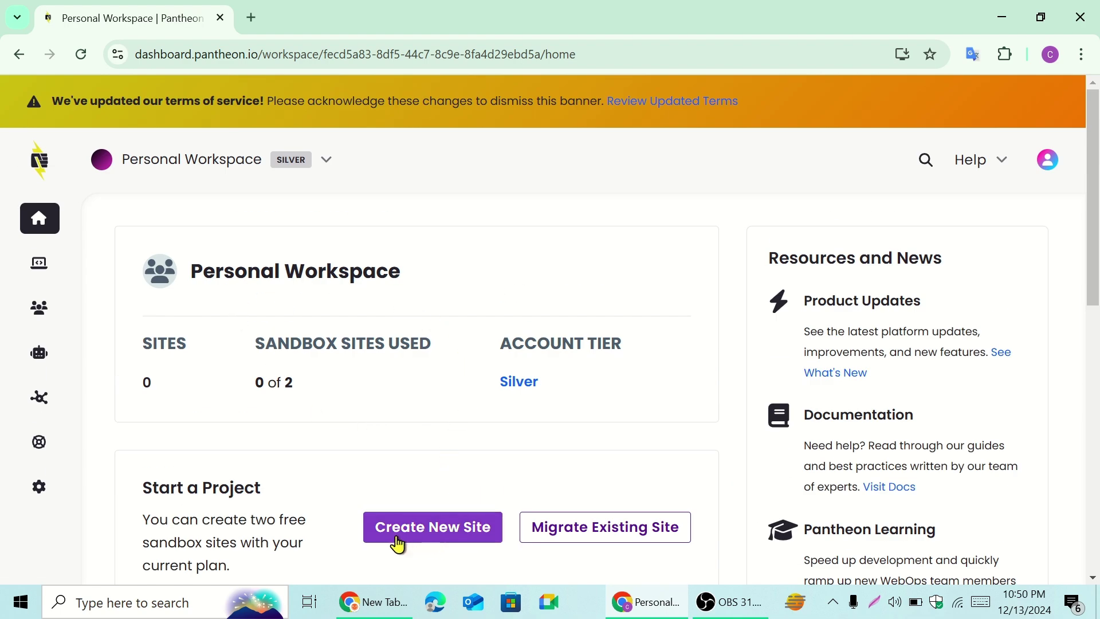
left_click(459, 535)
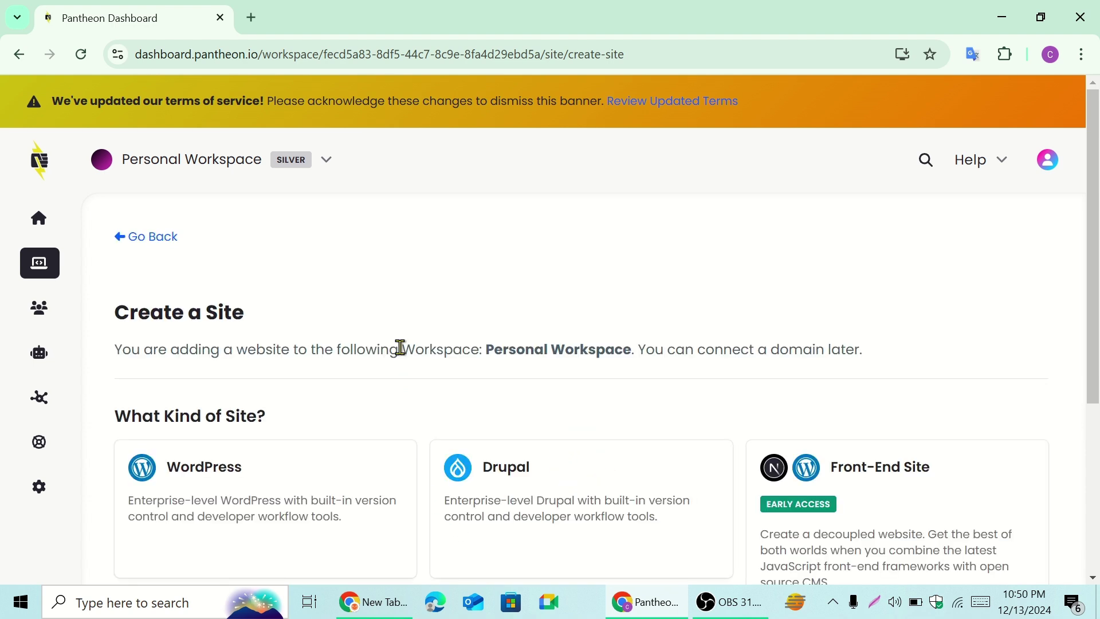
left_click(296, 494)
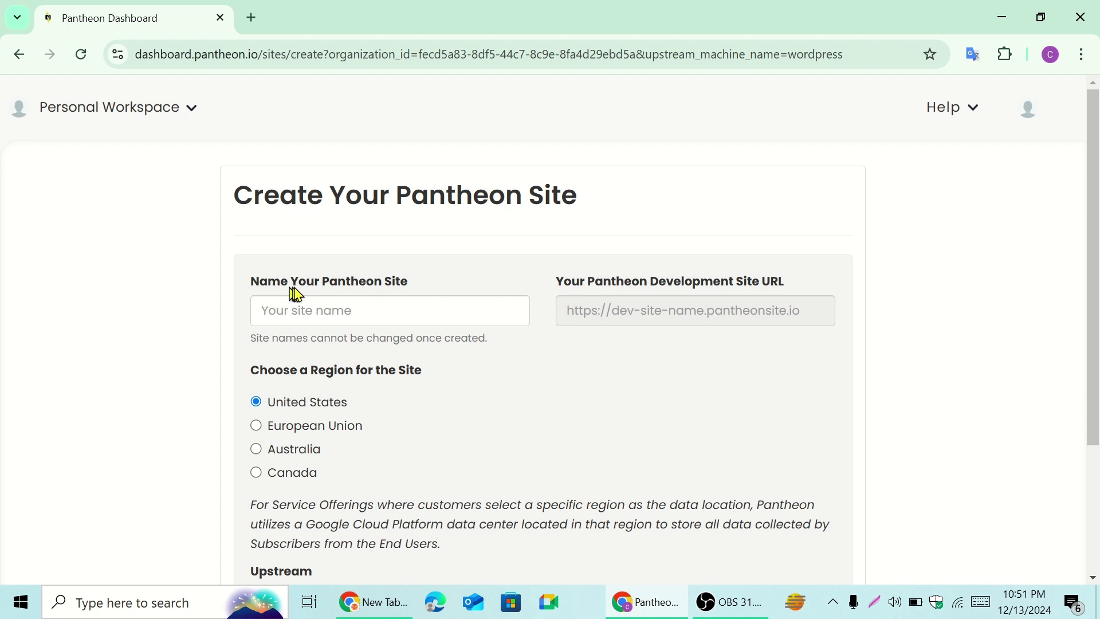
- Name the Pantheon site "sajufreelancer" and submit the site creation form with the default region
left_click(390, 316)
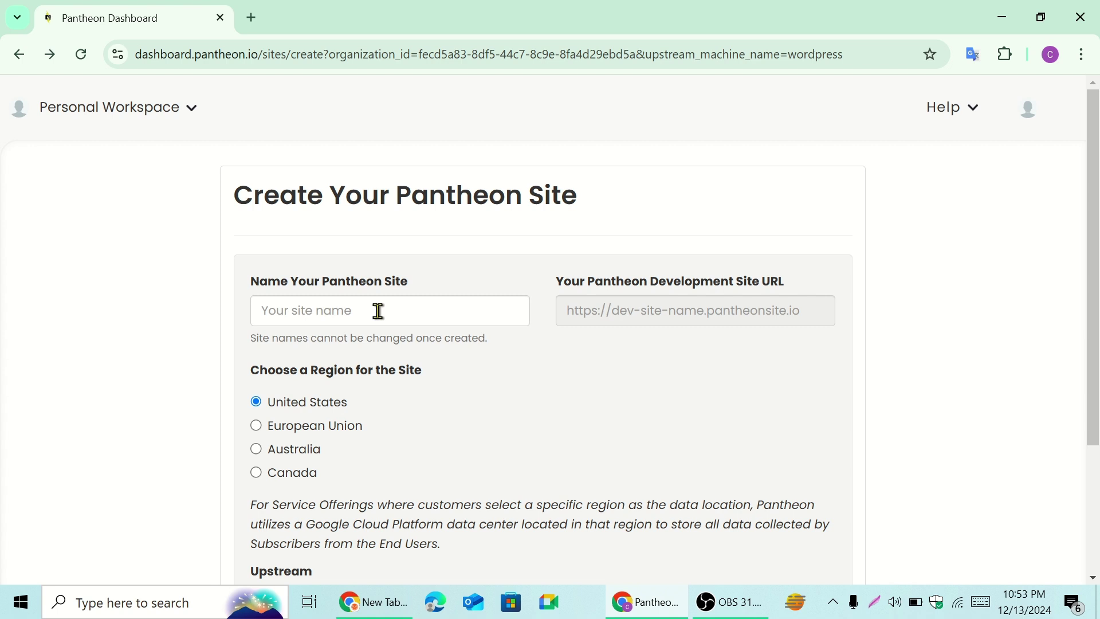
left_click(378, 311)
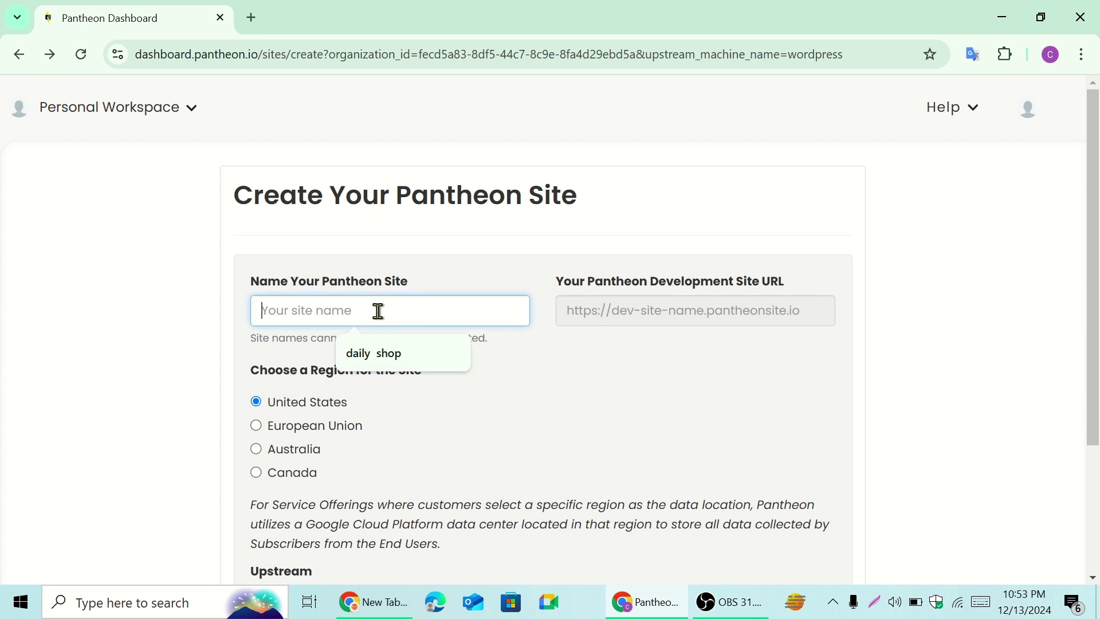
type("saju")
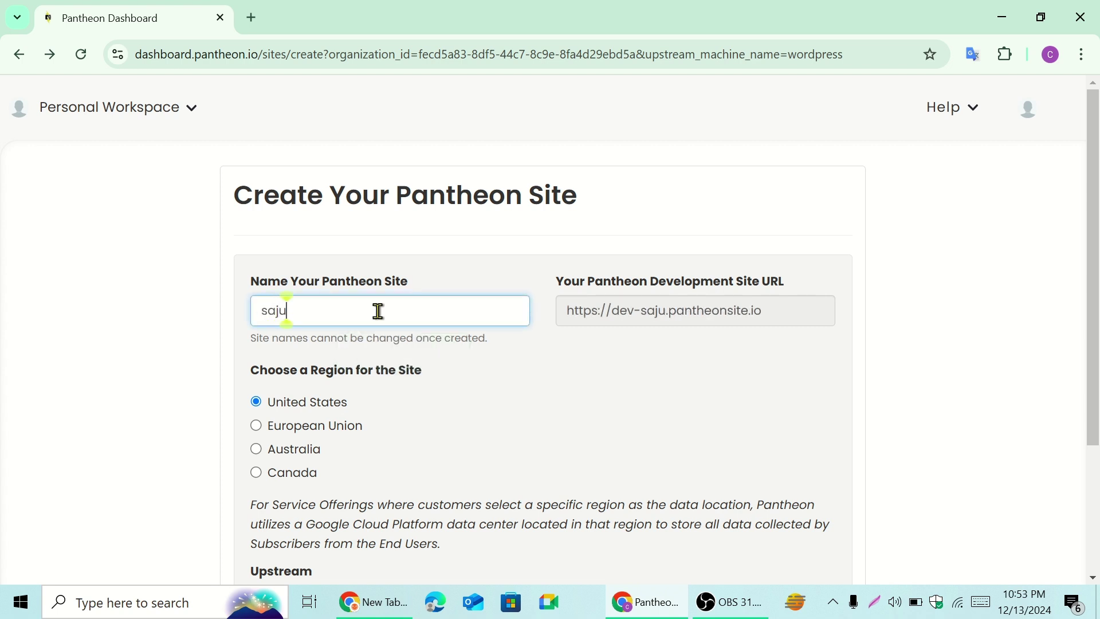
type("fr")
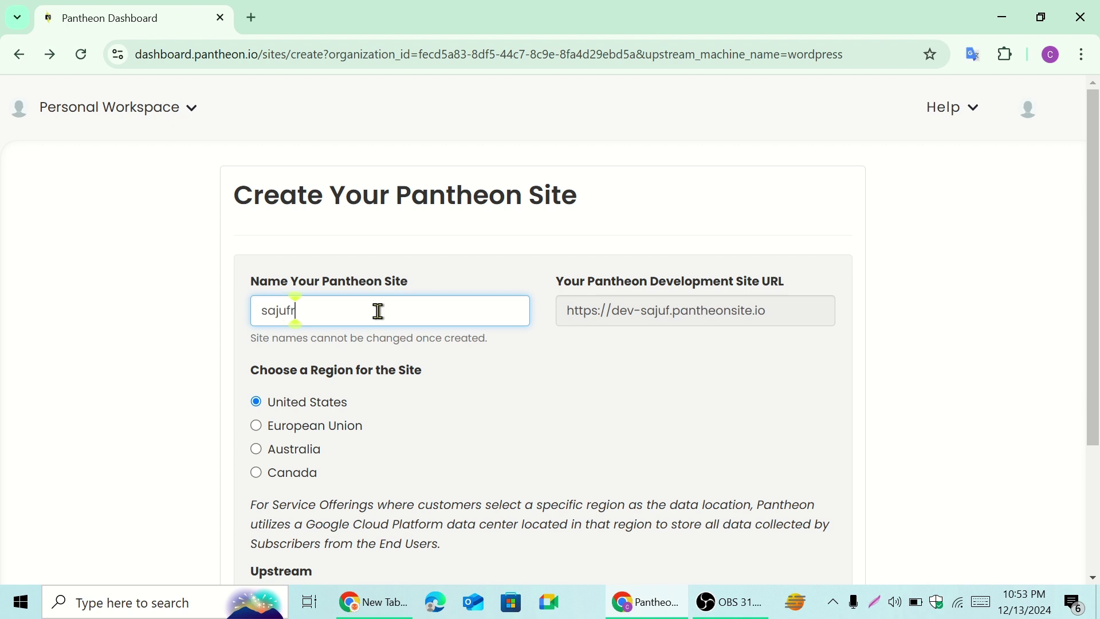
type("ee")
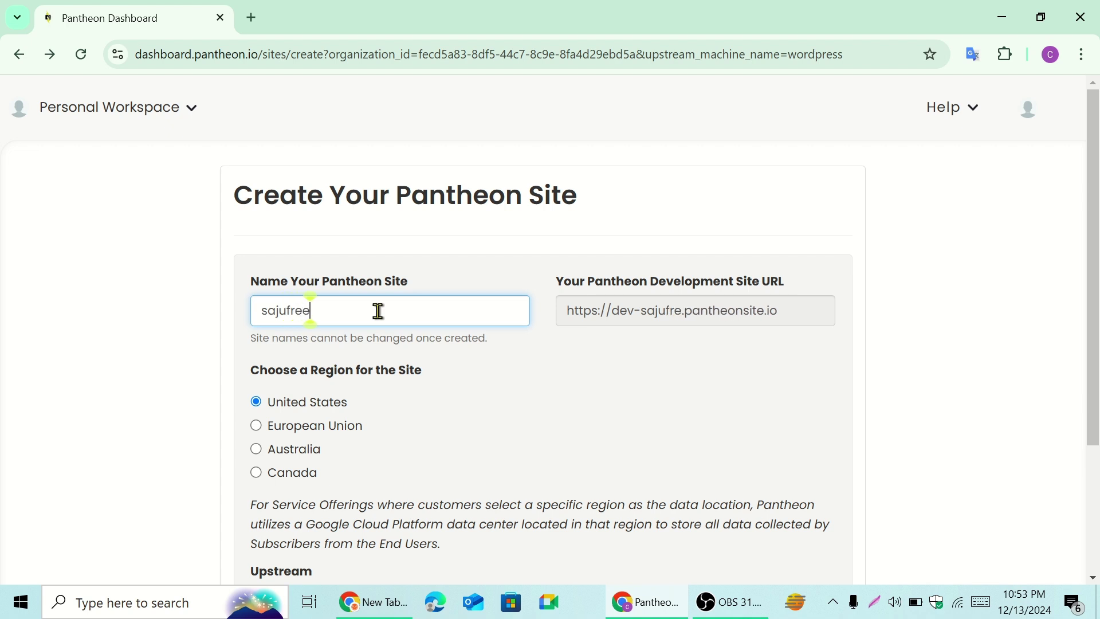
type("la")
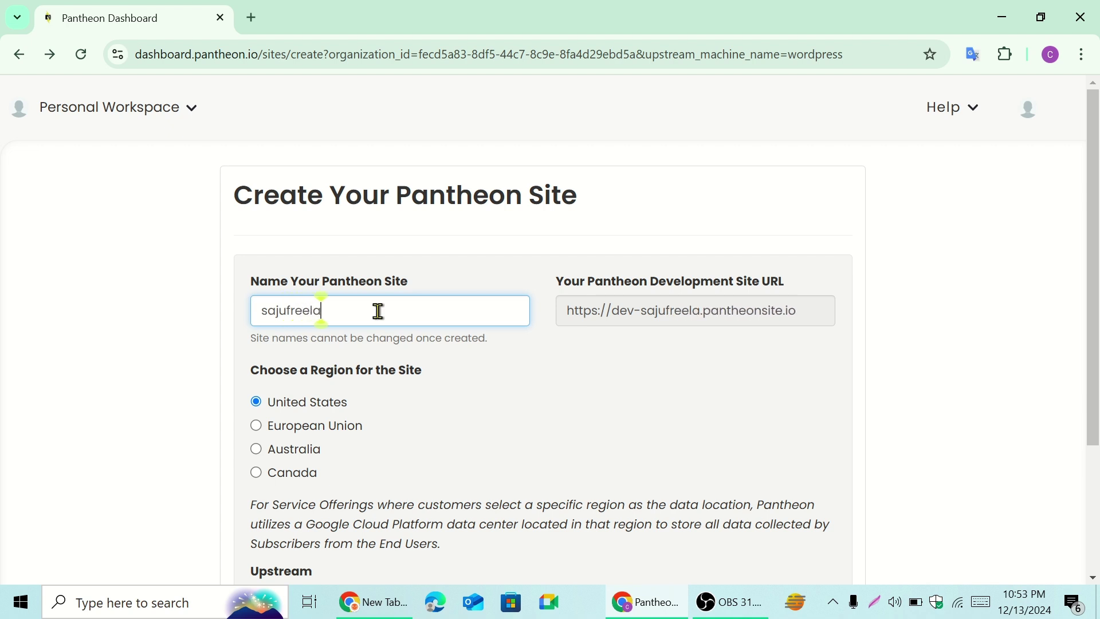
type("ncer")
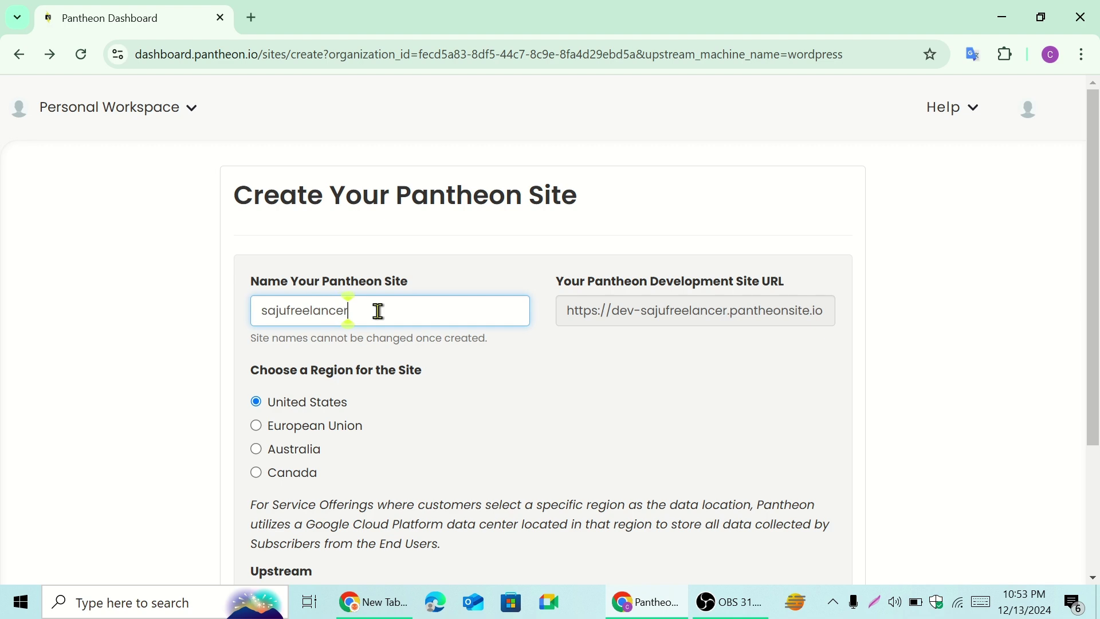
scroll(393, 353, "down", 3)
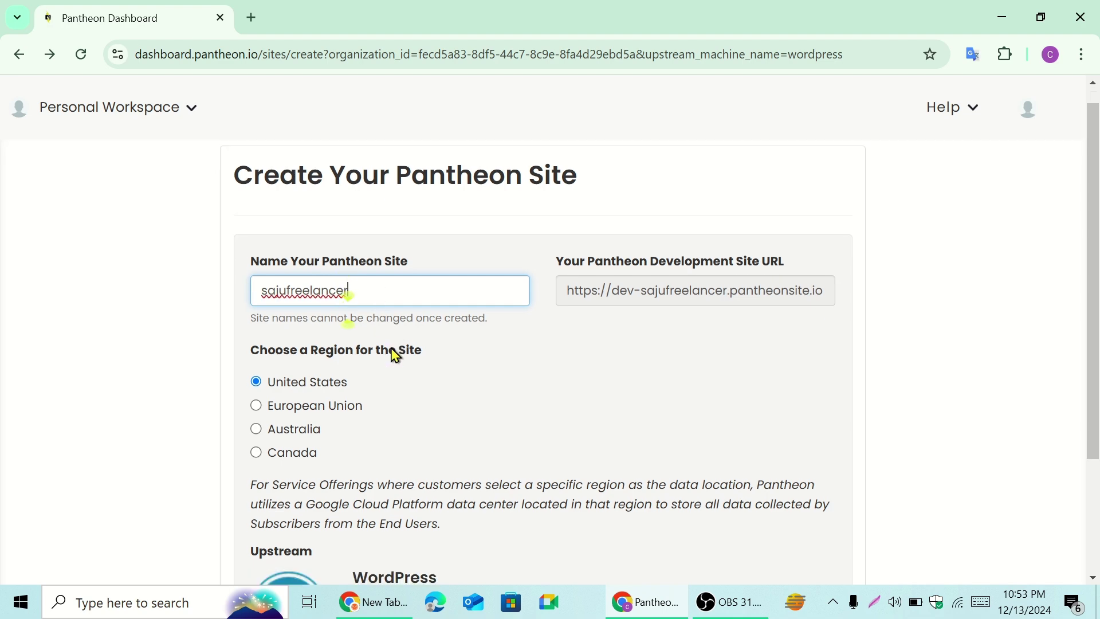
left_click(282, 545)
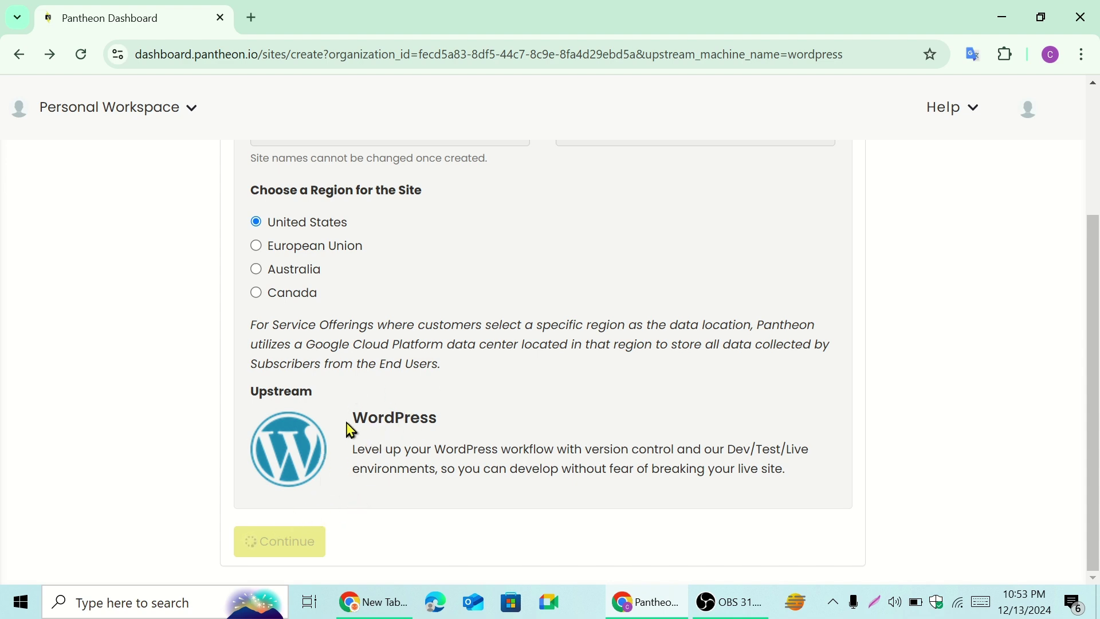
scroll(351, 429, "up", 3)
scroll(349, 429, "down", 3)
scroll(374, 411, "up", 3)
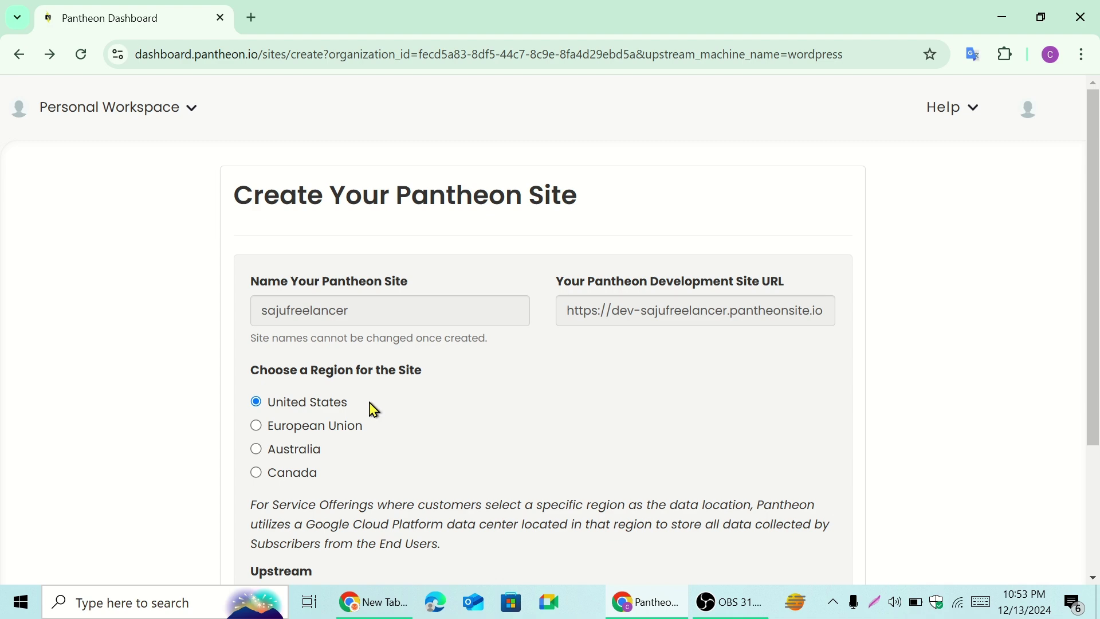
scroll(374, 410, "down", 3)
scroll(373, 410, "up", 3)
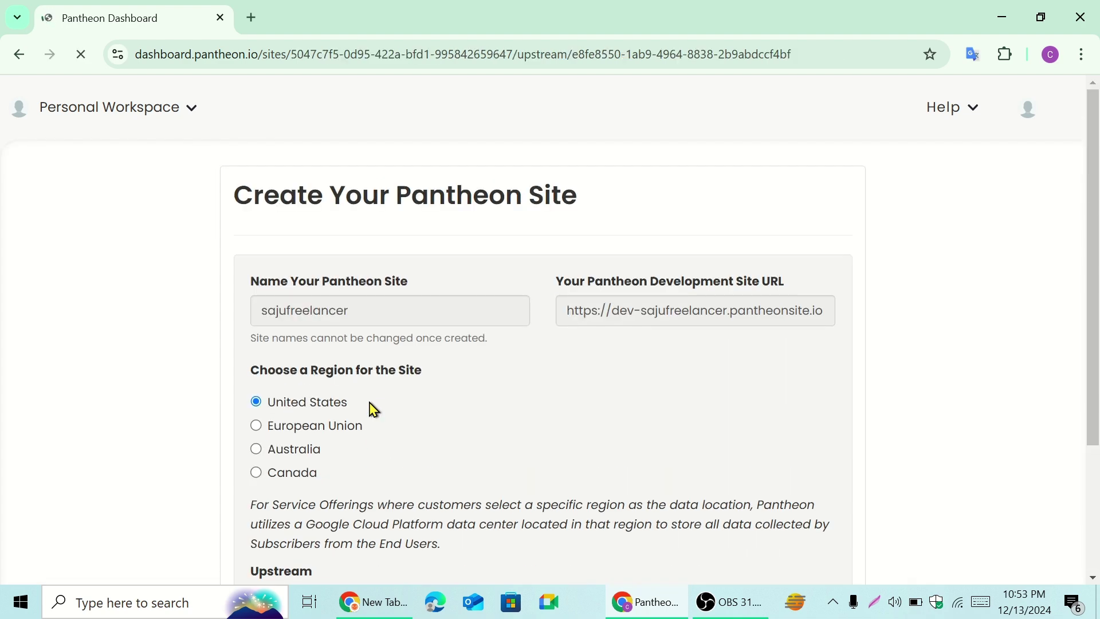
scroll(373, 410, "down", 3)
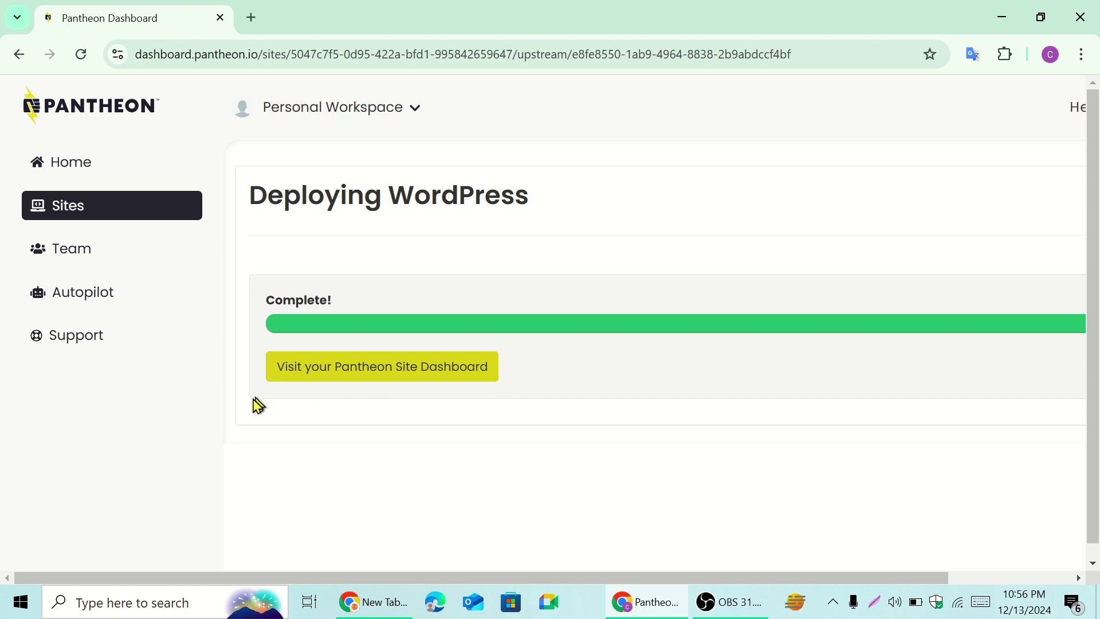
- Open the new site's Pantheon dashboard, go to its Site Admin and continue the WordPress installation in English (United States)
left_click(421, 362)
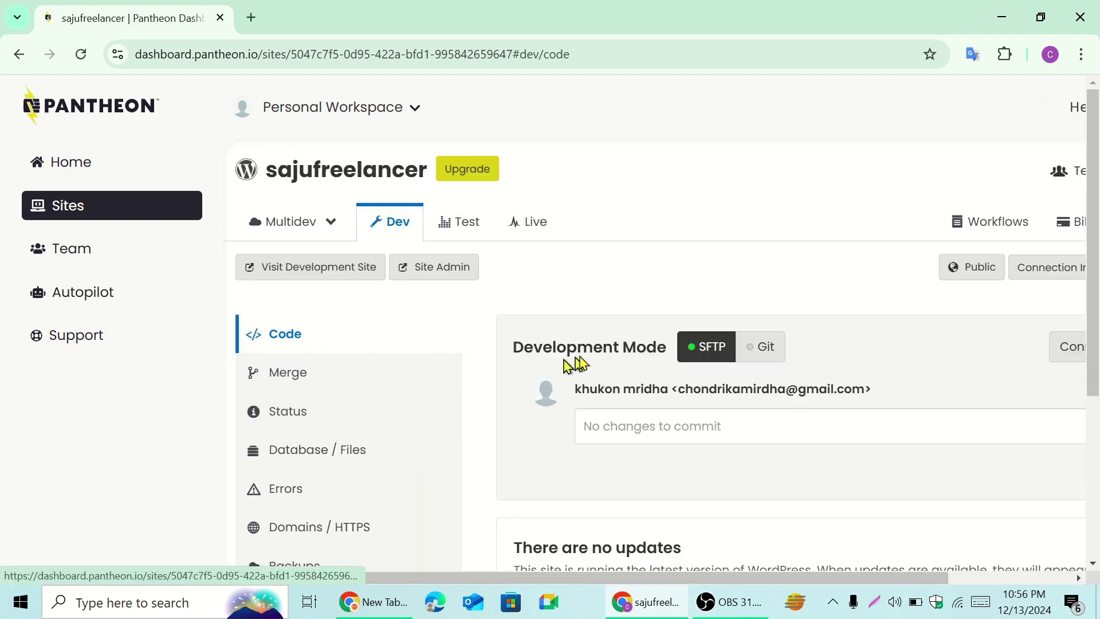
left_click(440, 273)
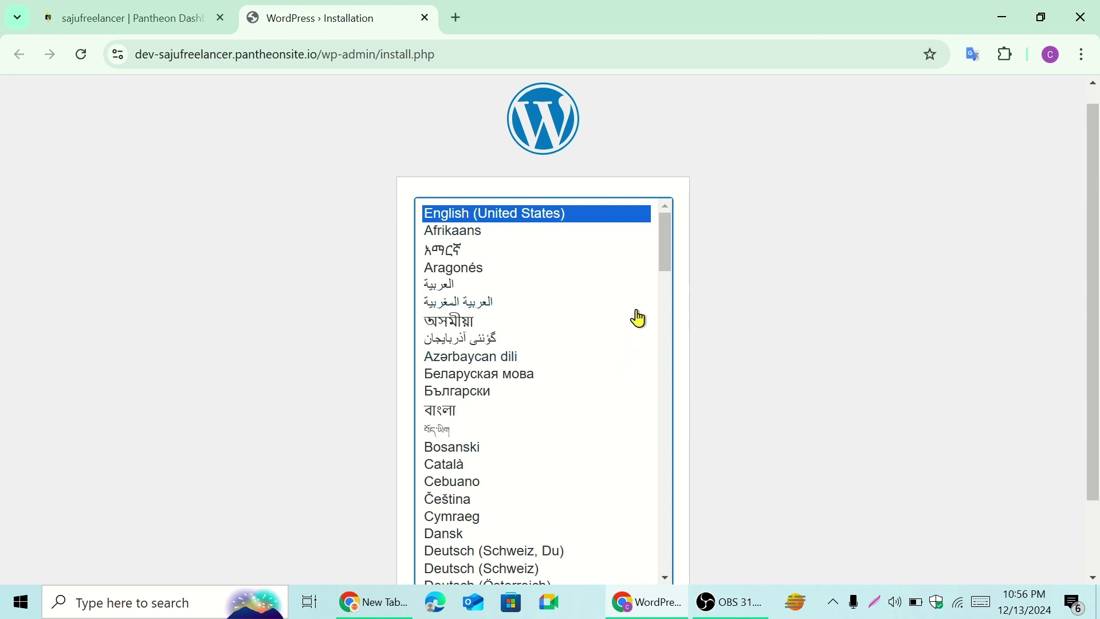
scroll(789, 344, "down", 2)
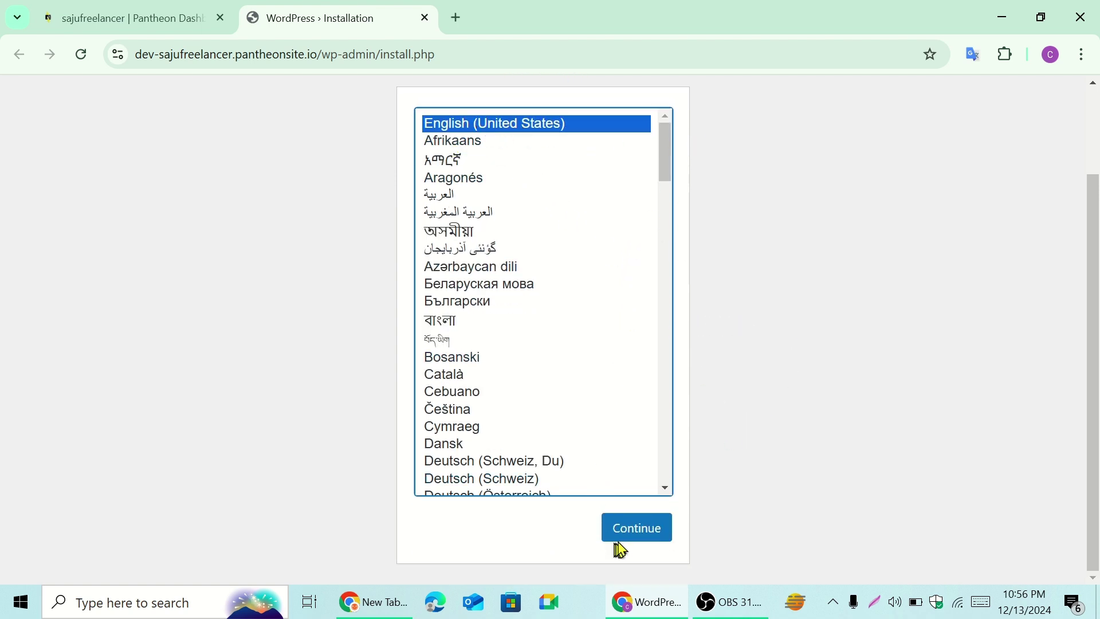
left_click(635, 528)
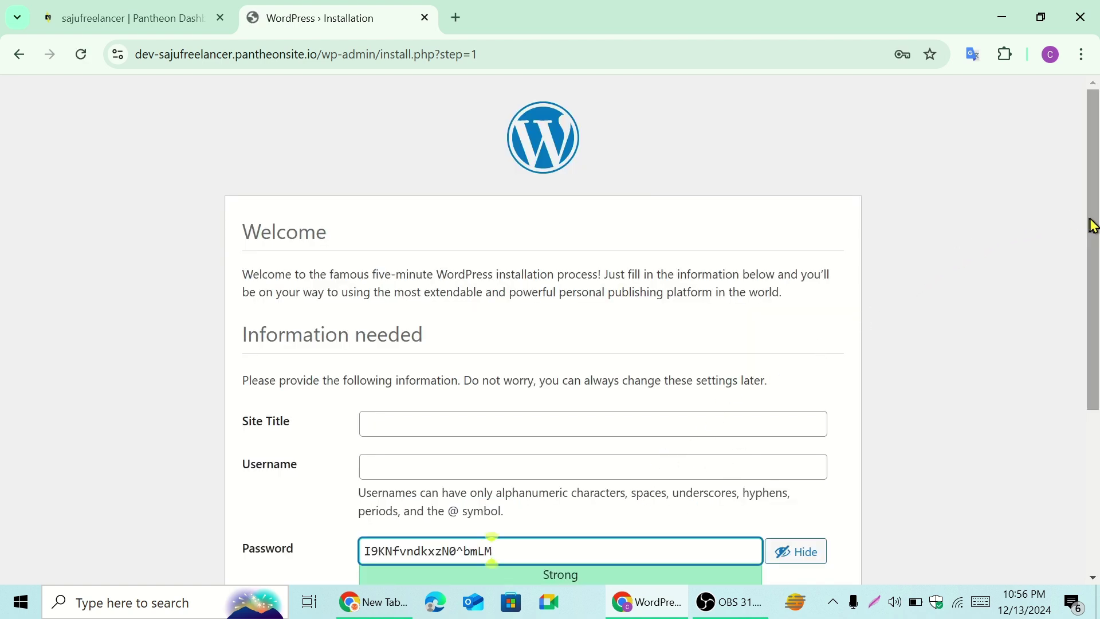
- Set the site title to "digital marketing" and enter the administrator's username in the WordPress installation form
left_click_drag(1095, 225, 1092, 258)
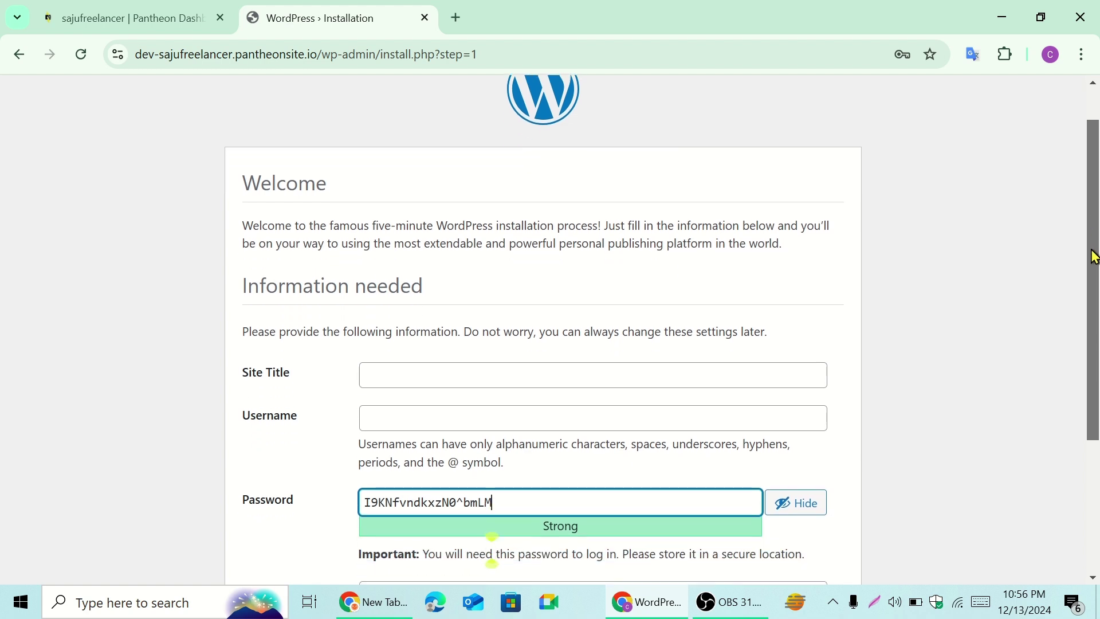
left_click(484, 381)
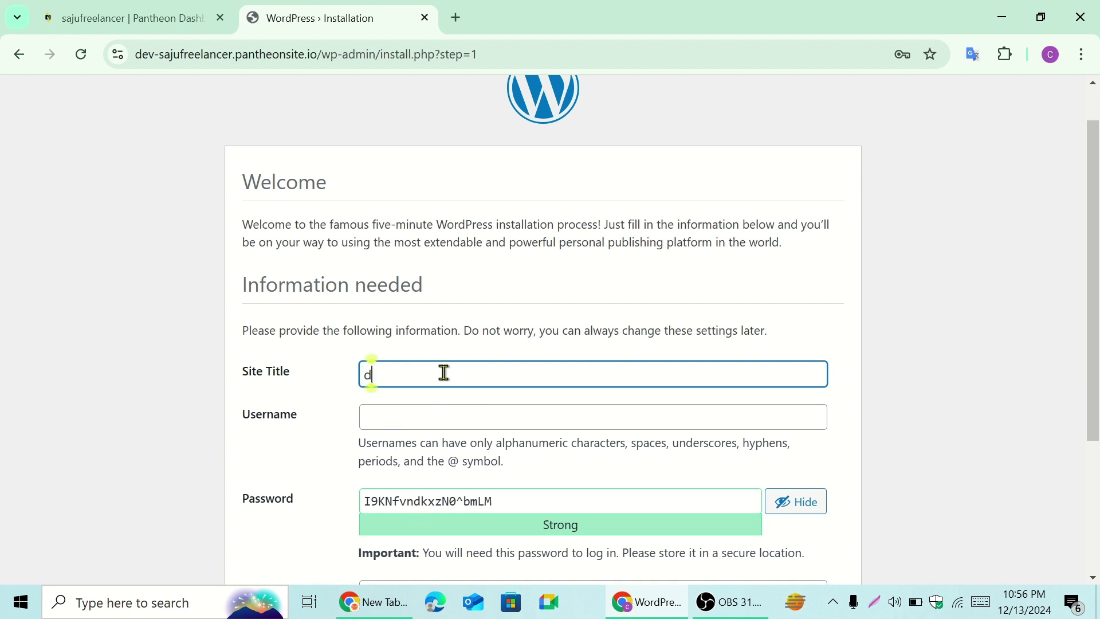
type("gital")
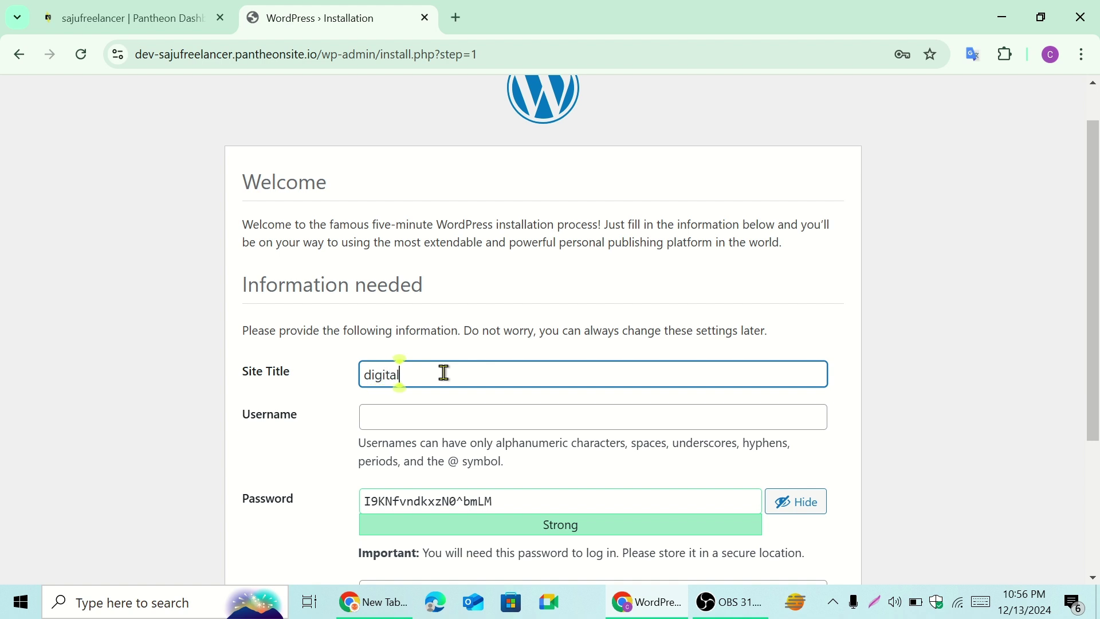
type(" marketing")
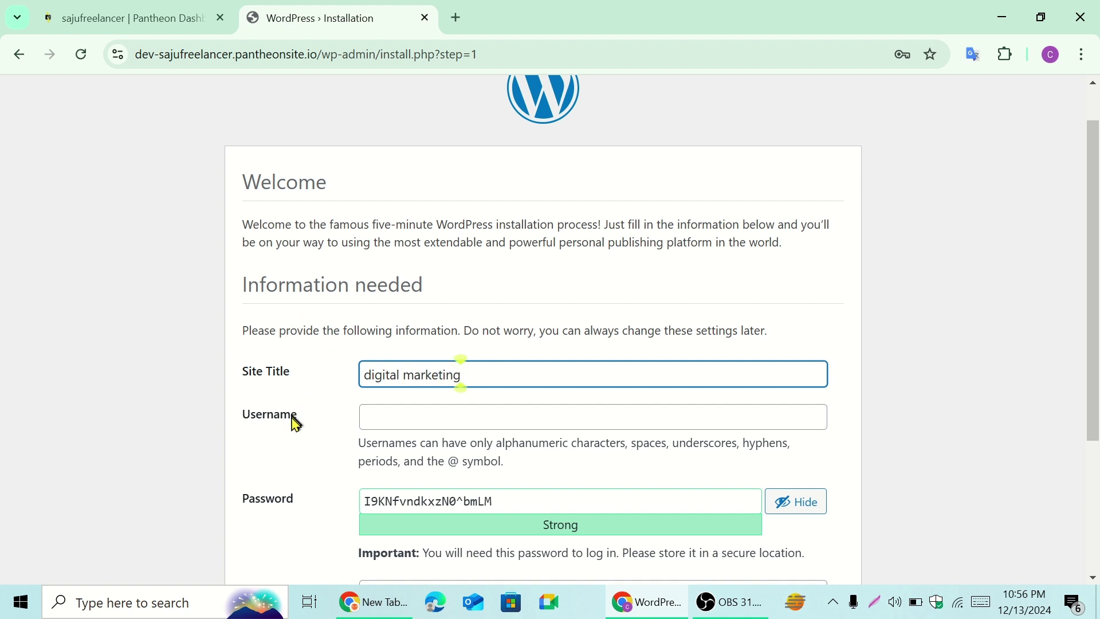
left_click(410, 414)
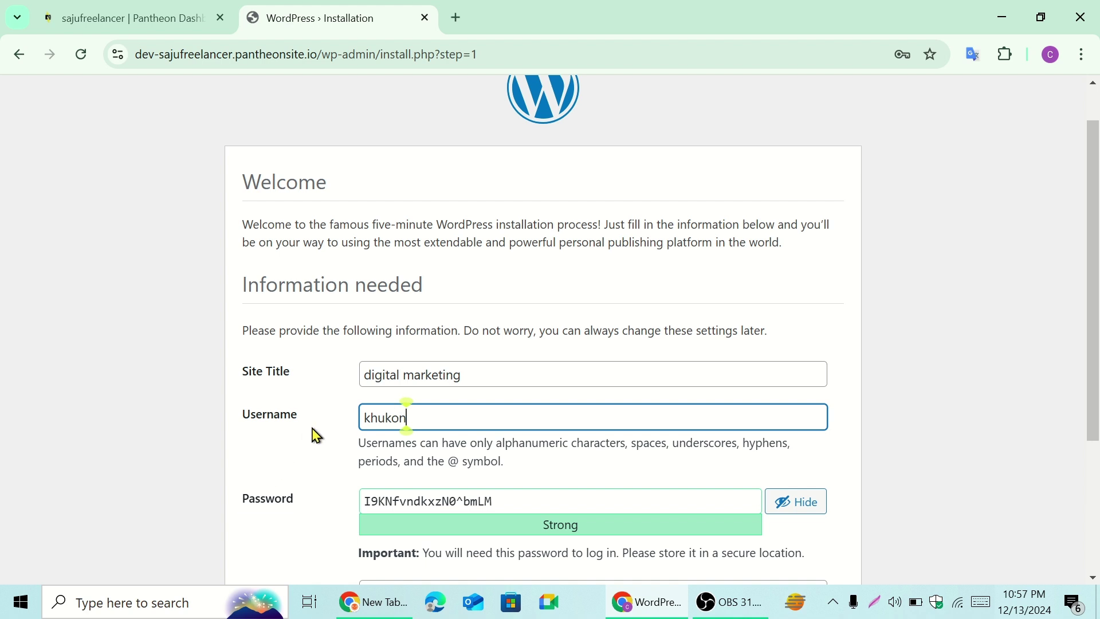
- Replace the suggested password with the administrator's own copied password
left_click(519, 504)
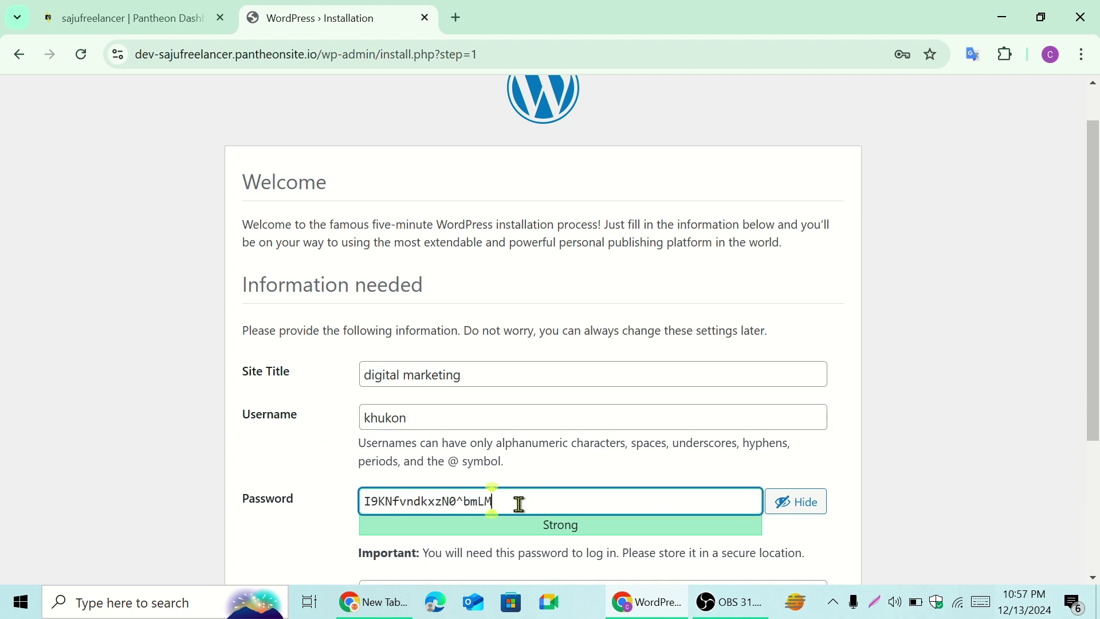
key("BackSpace")
key("BackSpace")
key("BackSpace")
key("BackSpace")
key("BackSpace")
key("BackSpace")
key("BackSpace")
key("BackSpace")
key("BackSpace")
key("BackSpace")
key("BackSpace")
key("BackSpace")
key("BackSpace")
key("BackSpace")
key("BackSpace")
key("BackSpace")
key("BackSpace")
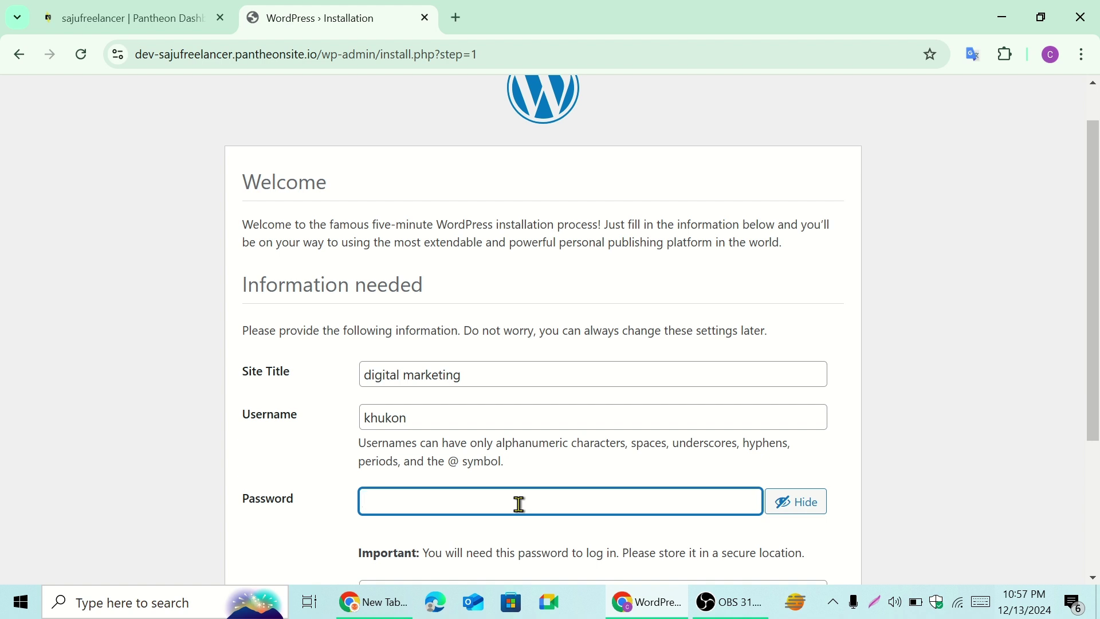
key("ctrl+v")
- Copy the Google account's email address from the account details in a new browser tab
scroll(916, 366, "down", 1)
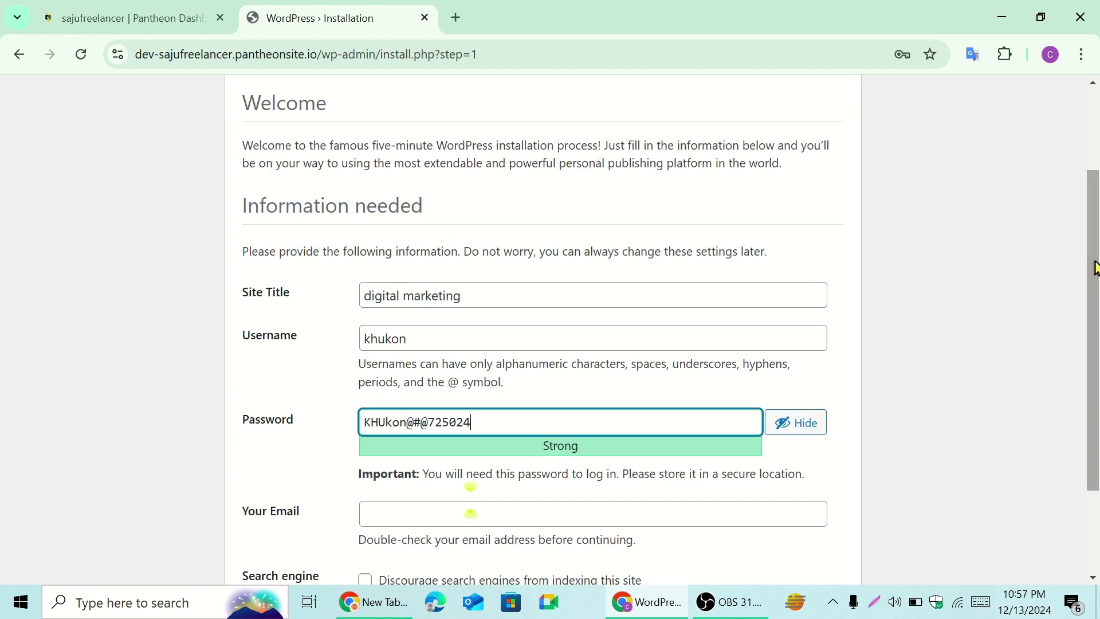
scroll(1095, 267, "down", 1)
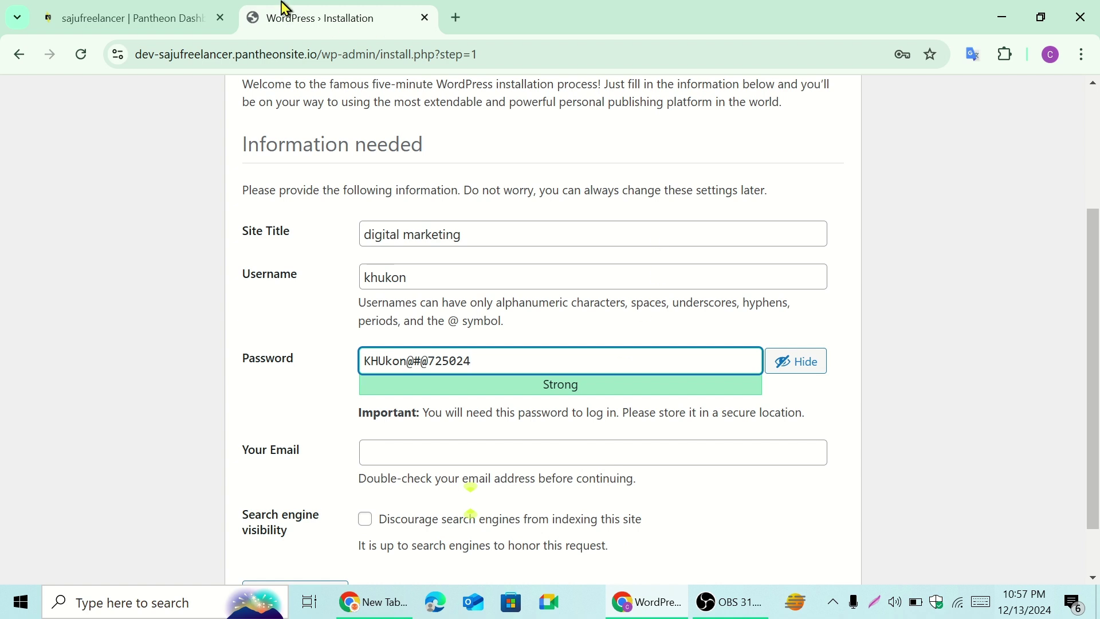
left_click(457, 18)
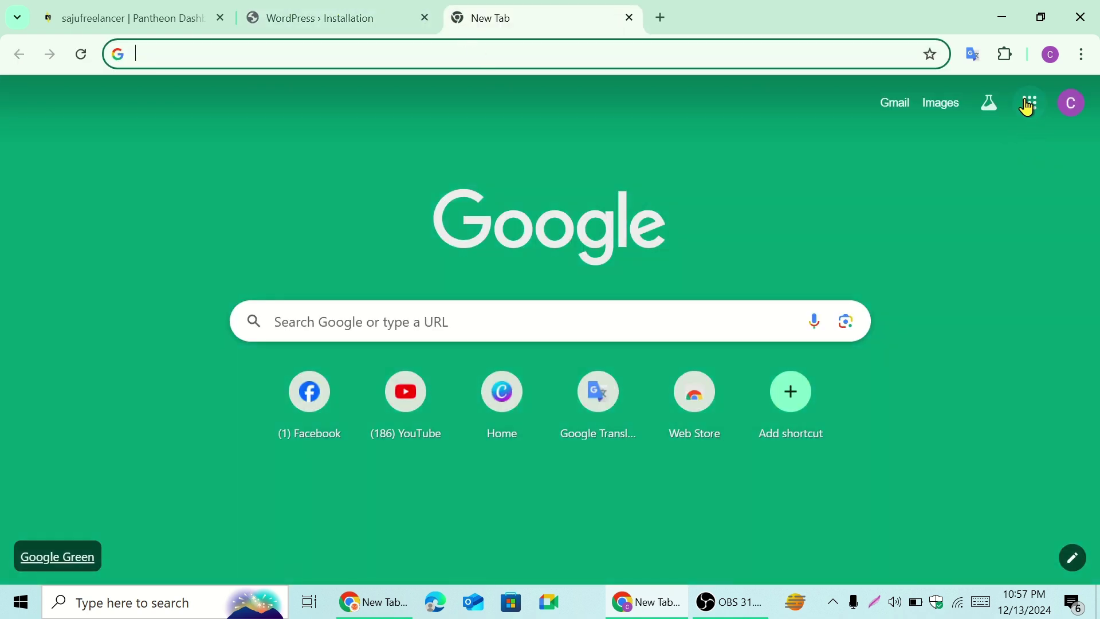
left_click(1029, 106)
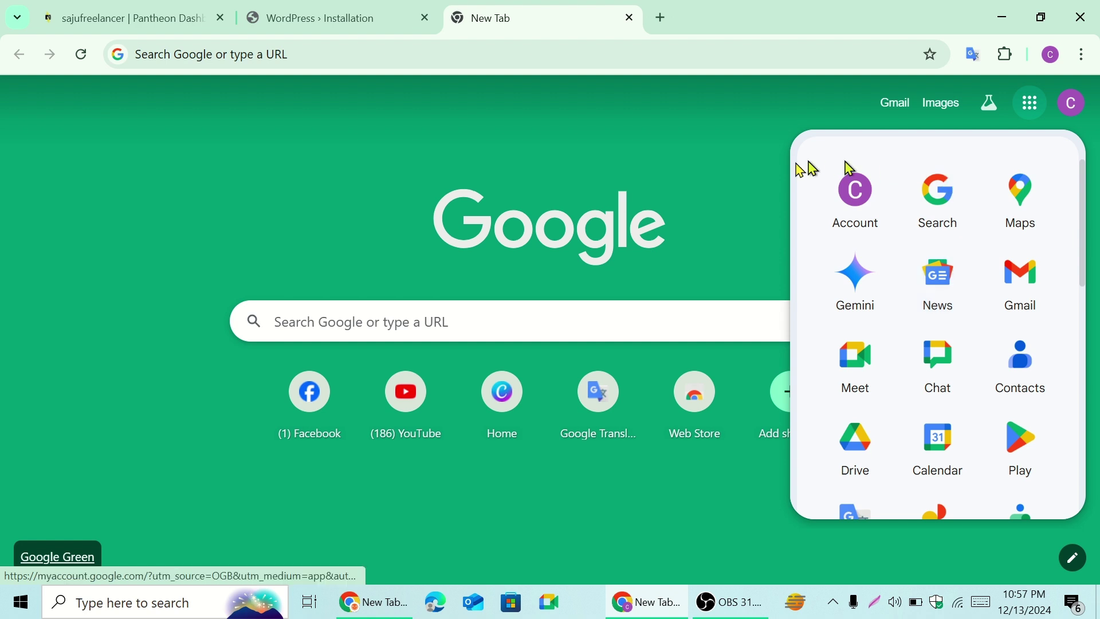
left_click(706, 167)
left_click(1075, 106)
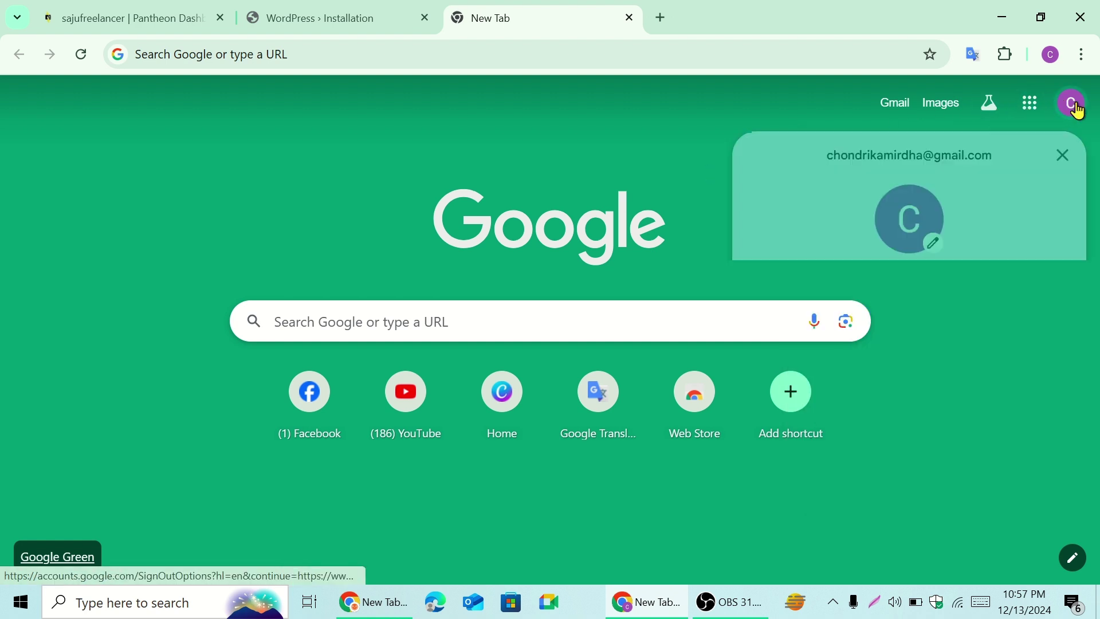
triple_click(929, 157)
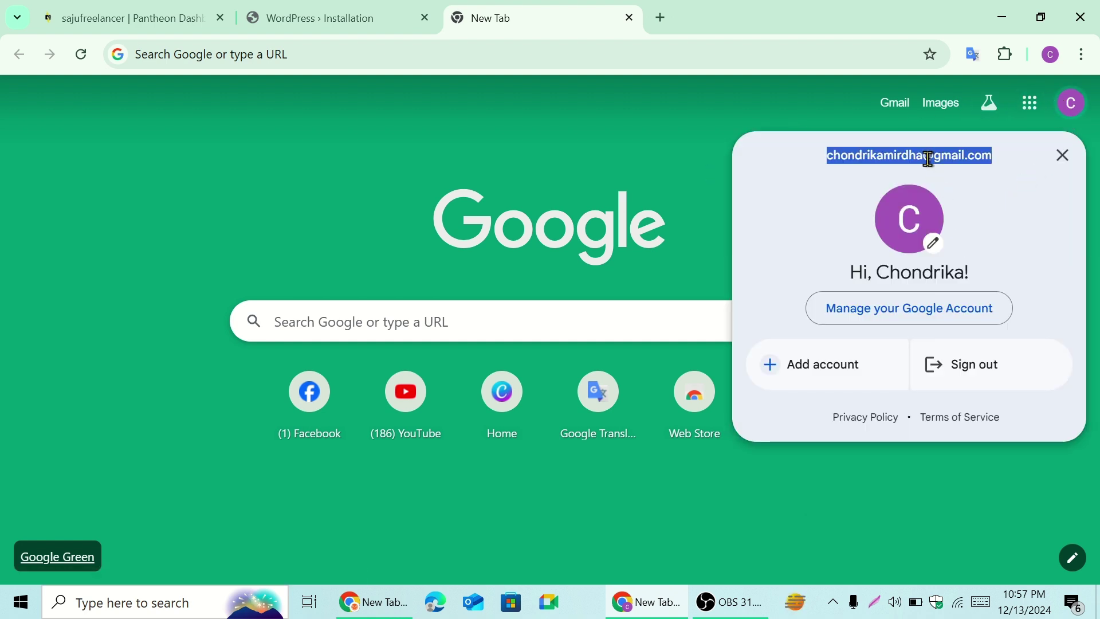
right_click(929, 157)
left_click(793, 177)
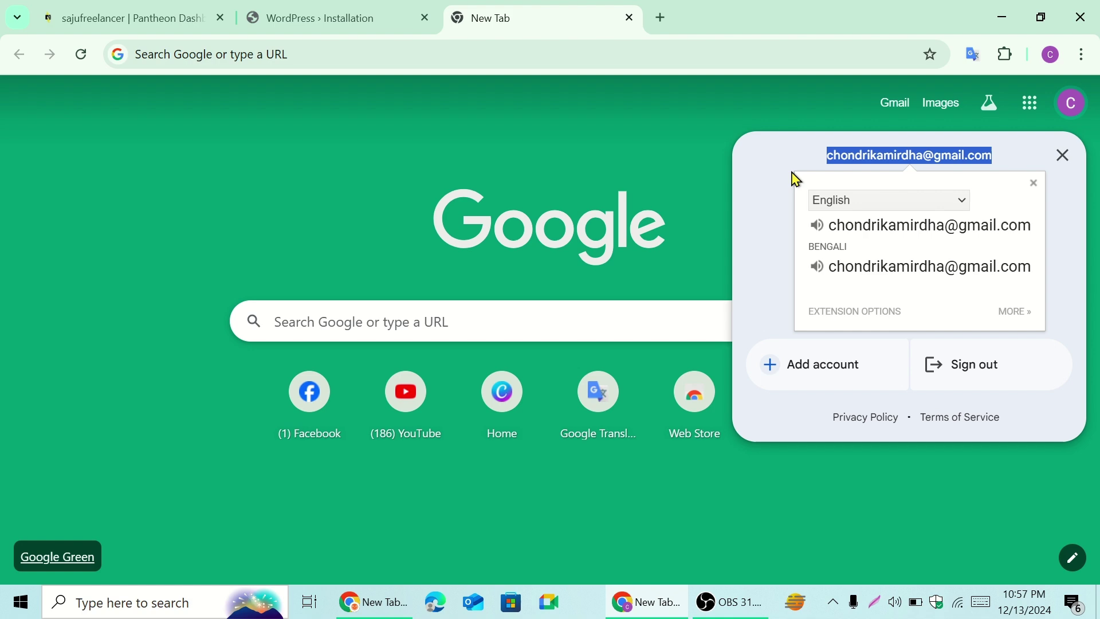
- Return to the WordPress installation form and paste the copied email address as the administrator's email
left_click(319, 20)
left_click(408, 451)
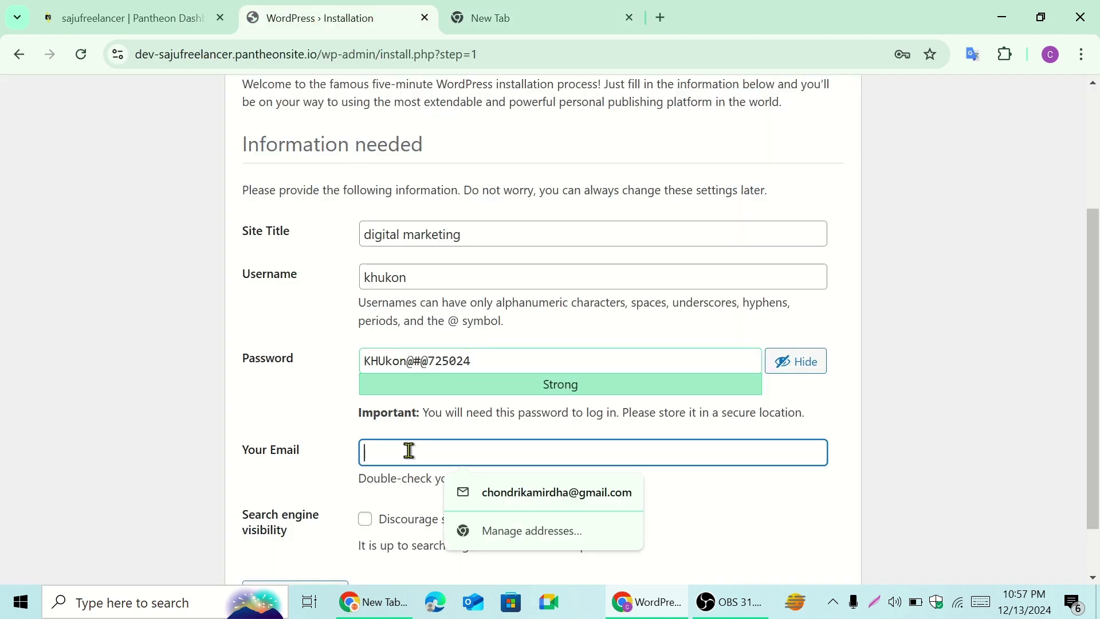
right_click(408, 451)
left_click(458, 238)
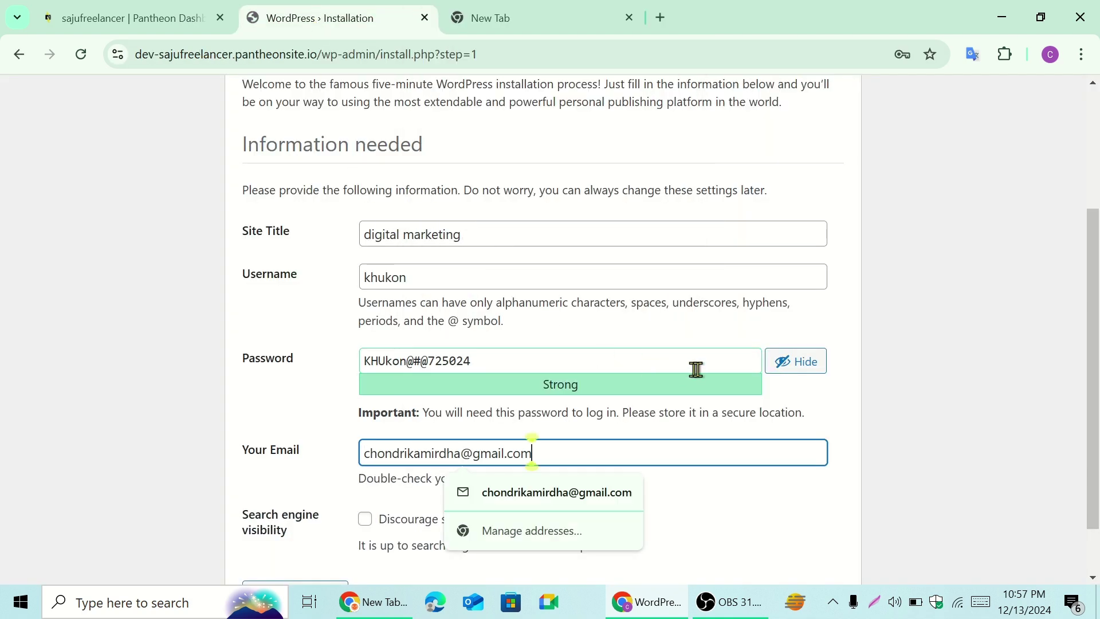
- Mask the password and submit the form to install WordPress
left_click(777, 367)
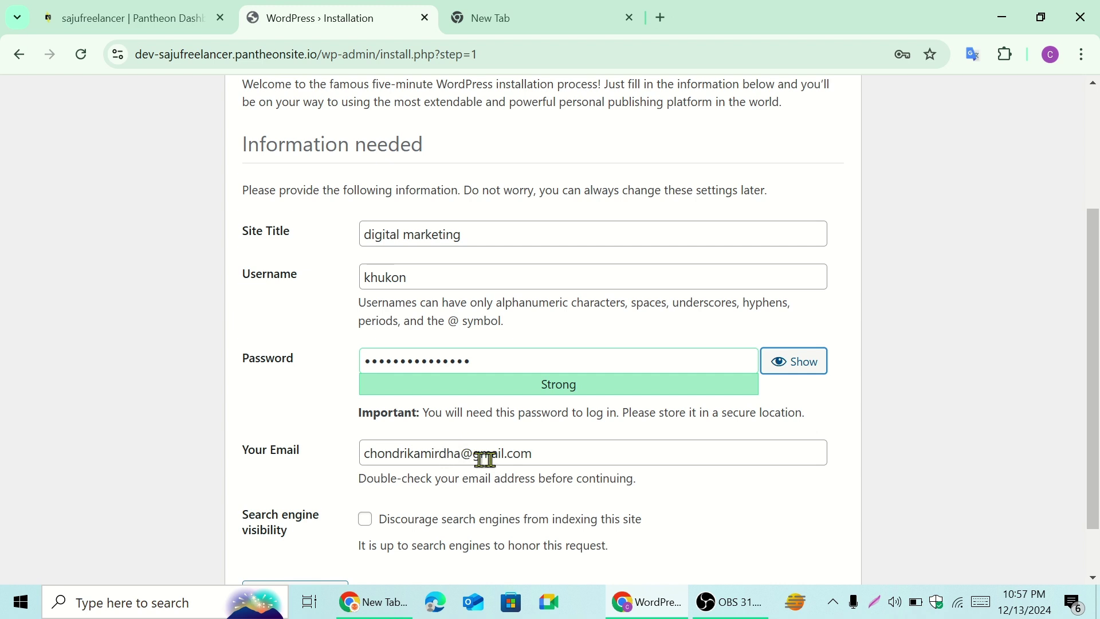
scroll(554, 507, "down", 1)
left_click(302, 540)
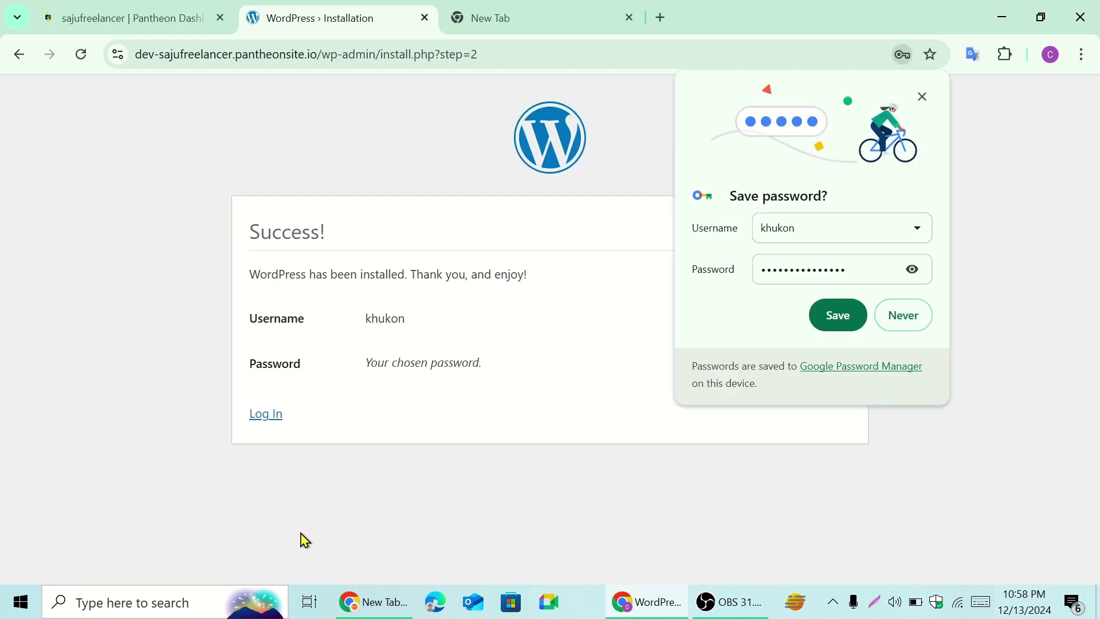
- Save the new login in the browser's password manager and log in to the WordPress site with it
left_click(835, 315)
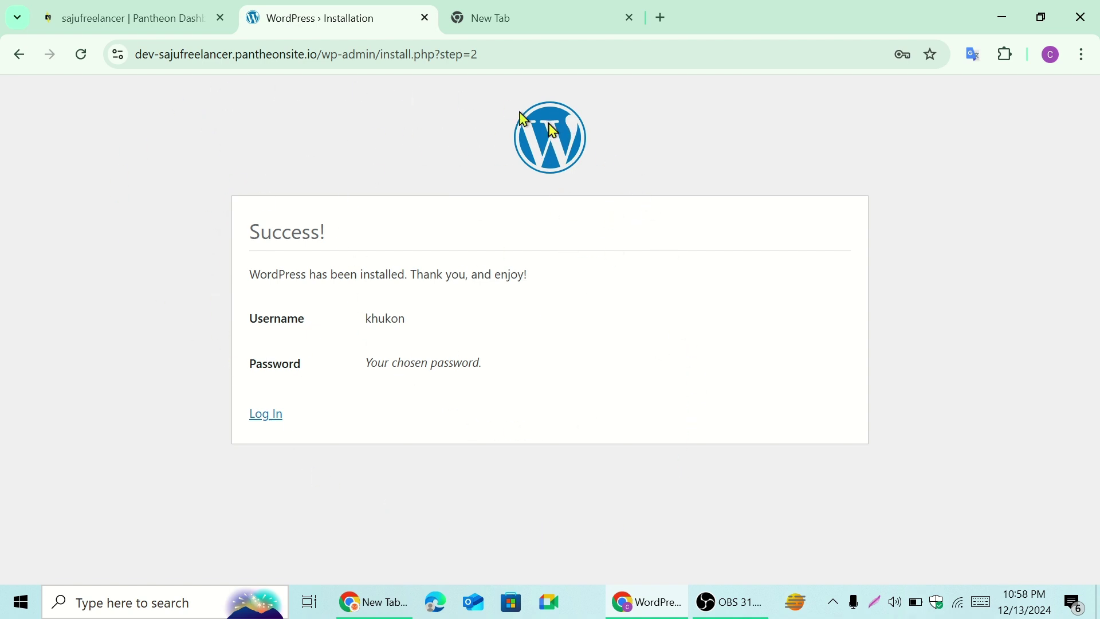
left_click(267, 417)
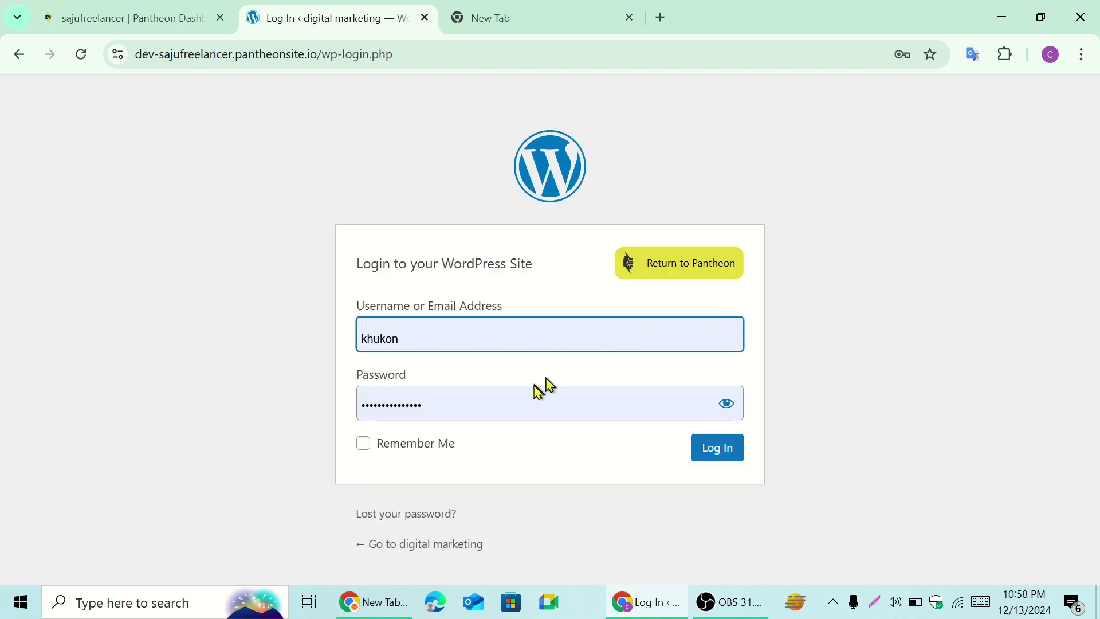
left_click(730, 458)
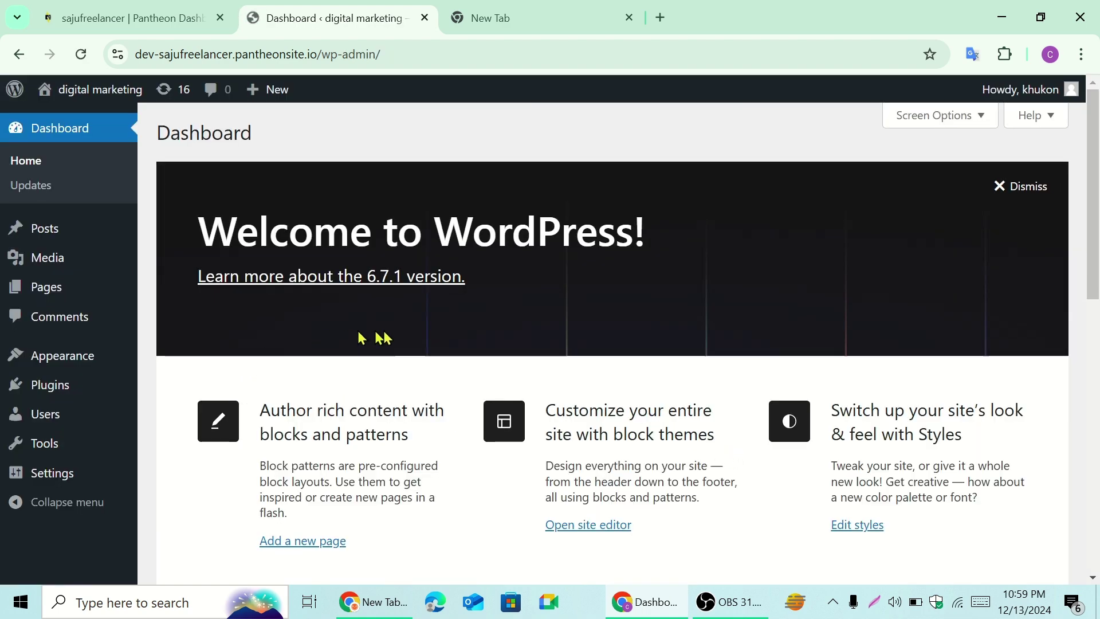
- Look over the WordPress dashboard and view the site's public front page in a new tab
scroll(246, 331, "down", 5)
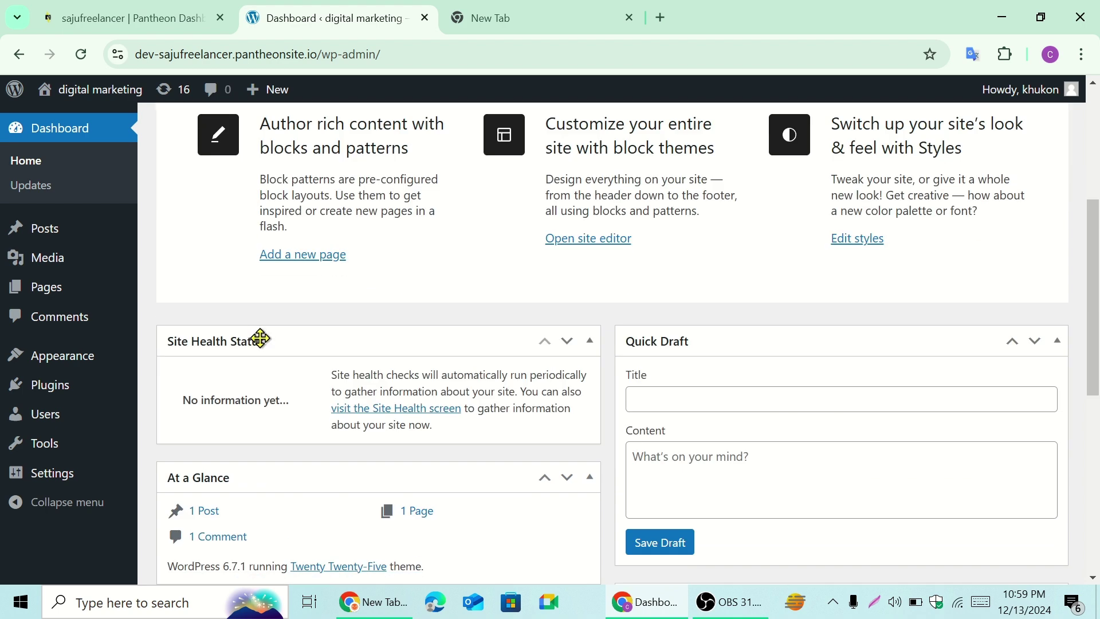
scroll(255, 336, "up", 5)
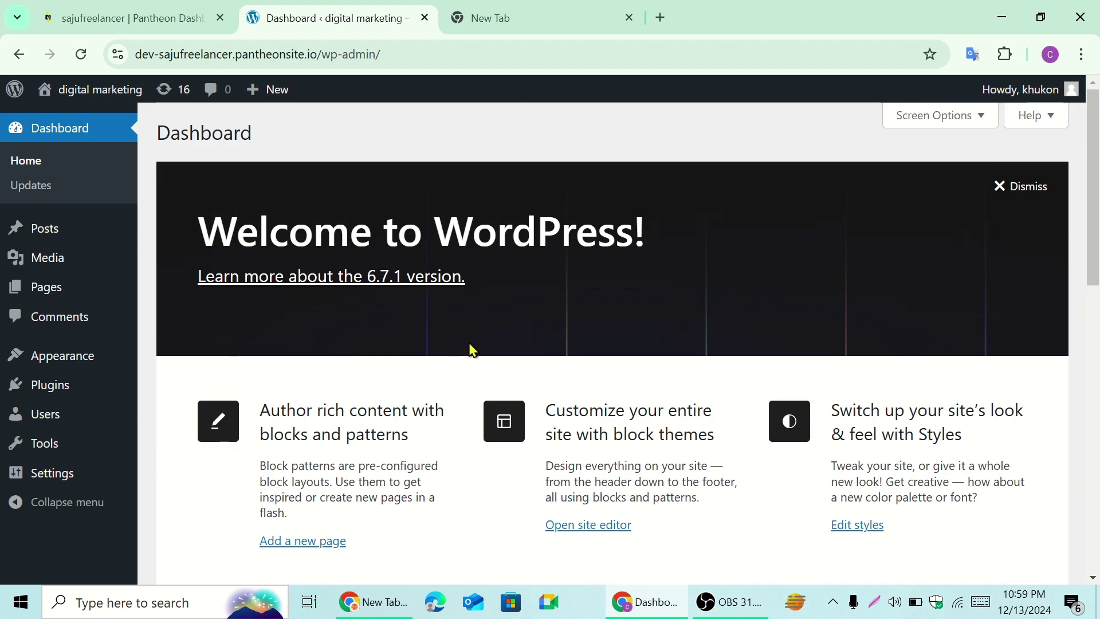
right_click(81, 117)
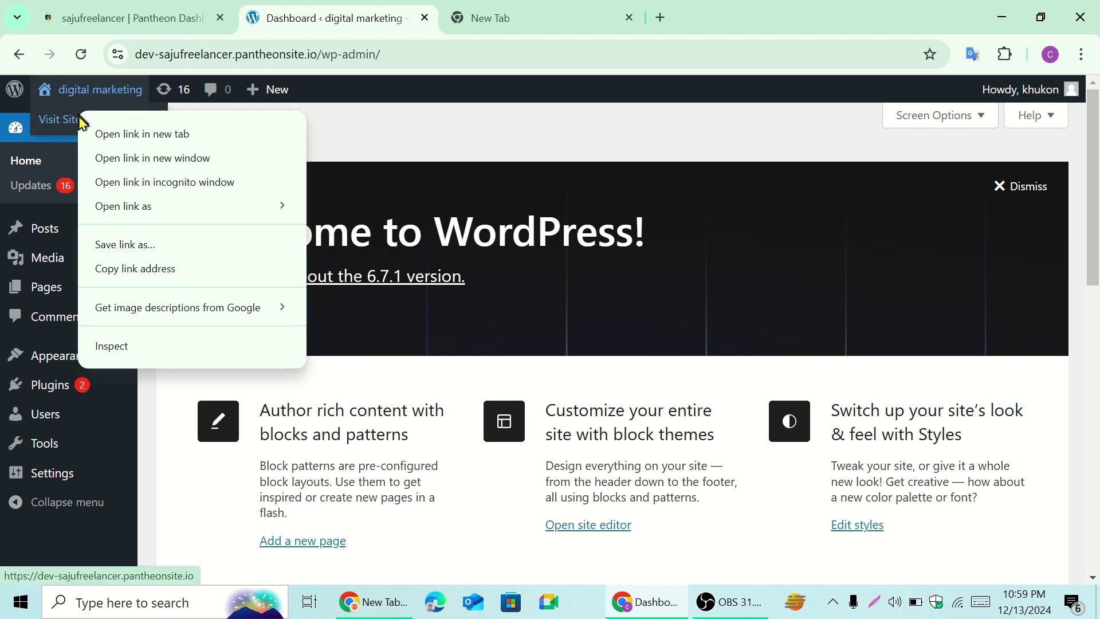
left_click(93, 133)
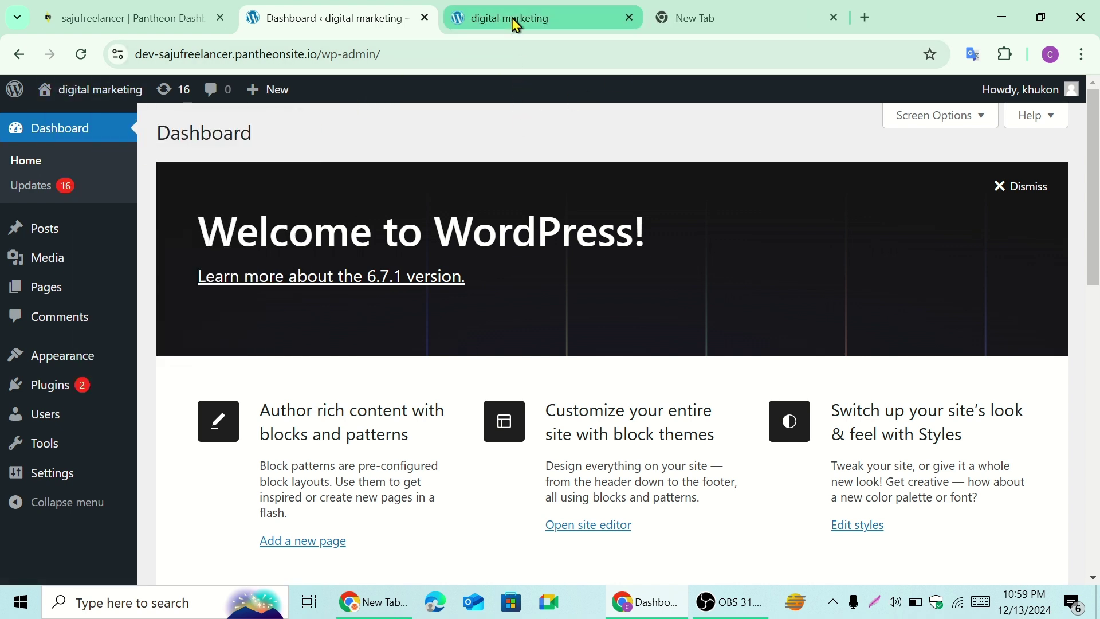
left_click(516, 23)
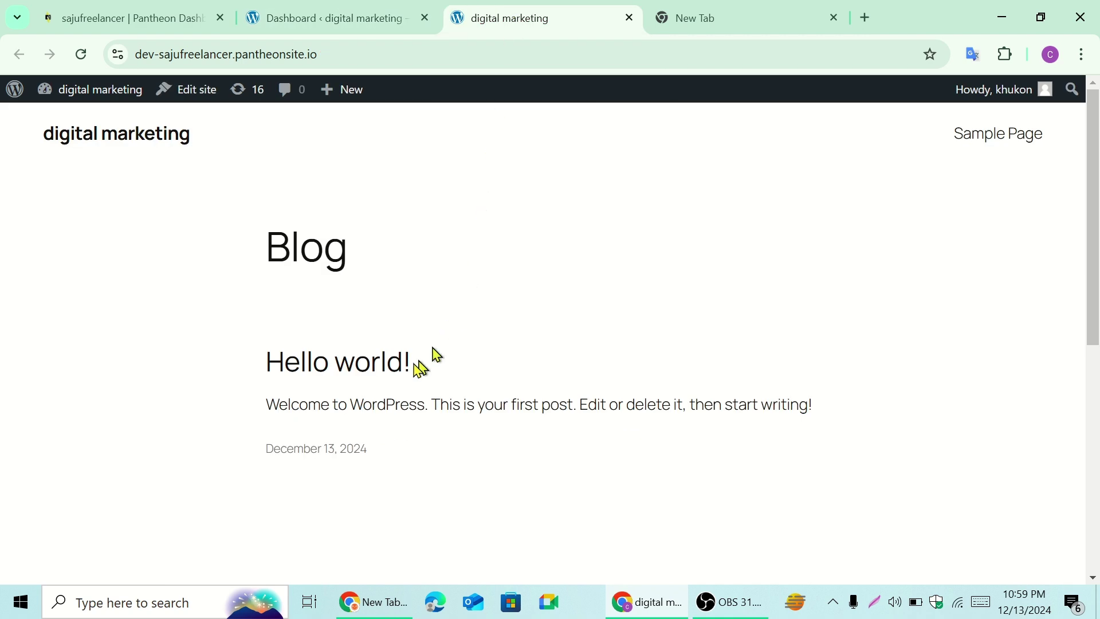
- Return to the WordPress dashboard and review its welcome section and overview widgets
left_click(344, 16)
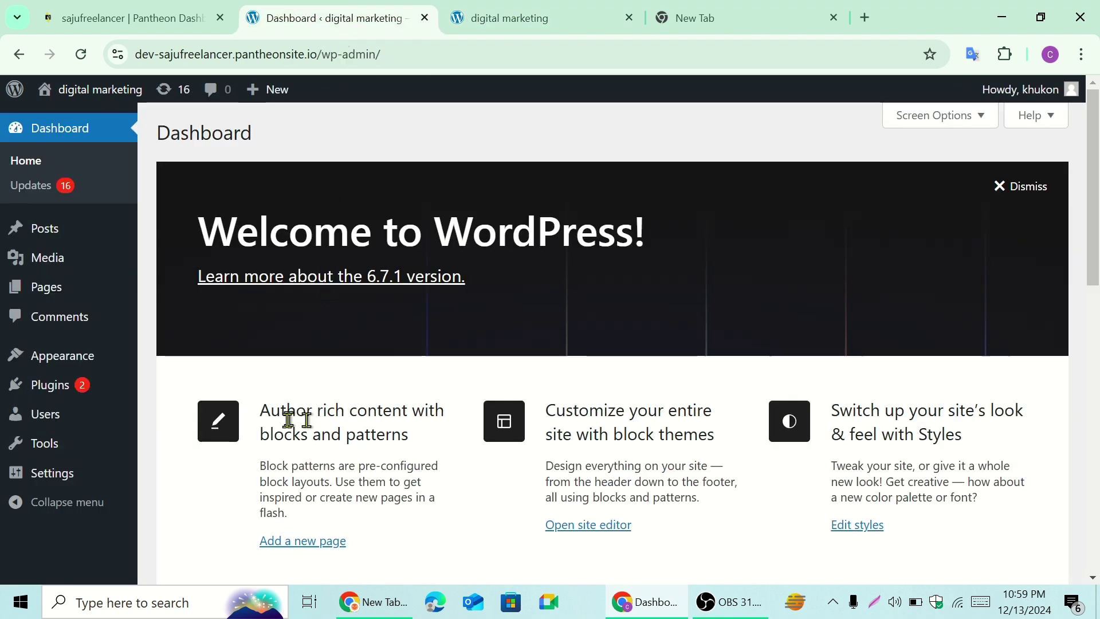
scroll(393, 347, "down", 5)
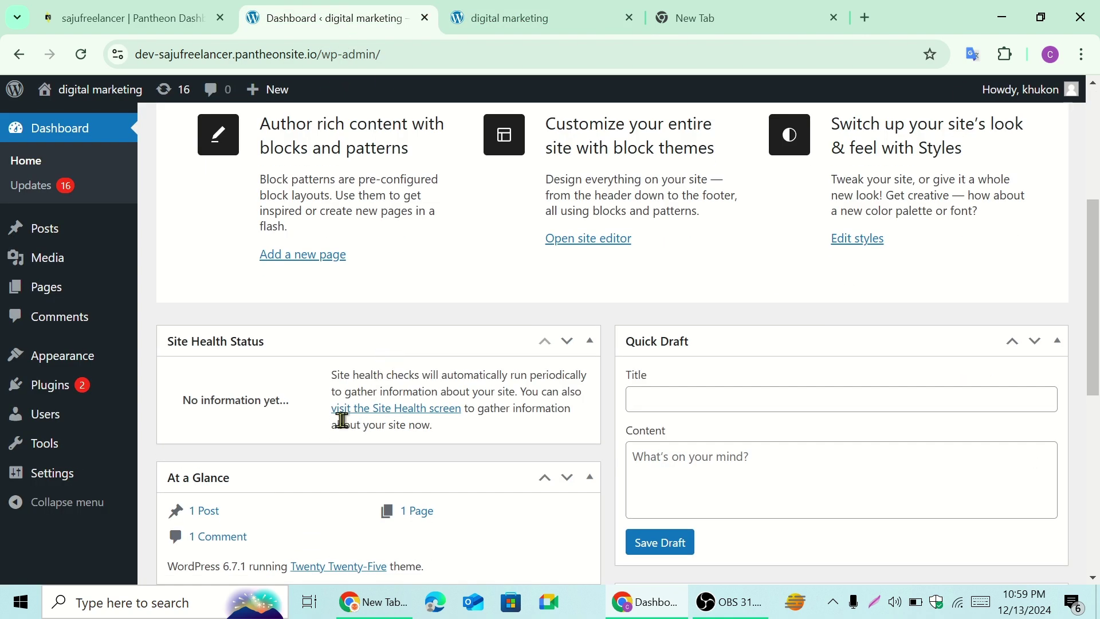
scroll(341, 419, "up", 5)
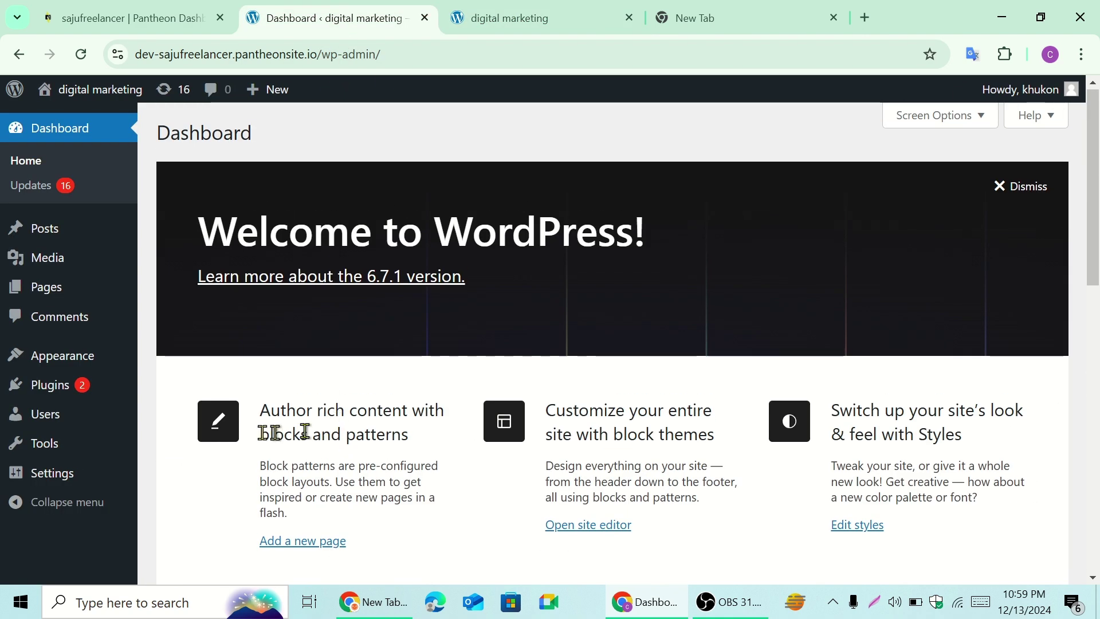
- Compare the site's public front page with its WordPress dashboard
left_click(551, 11)
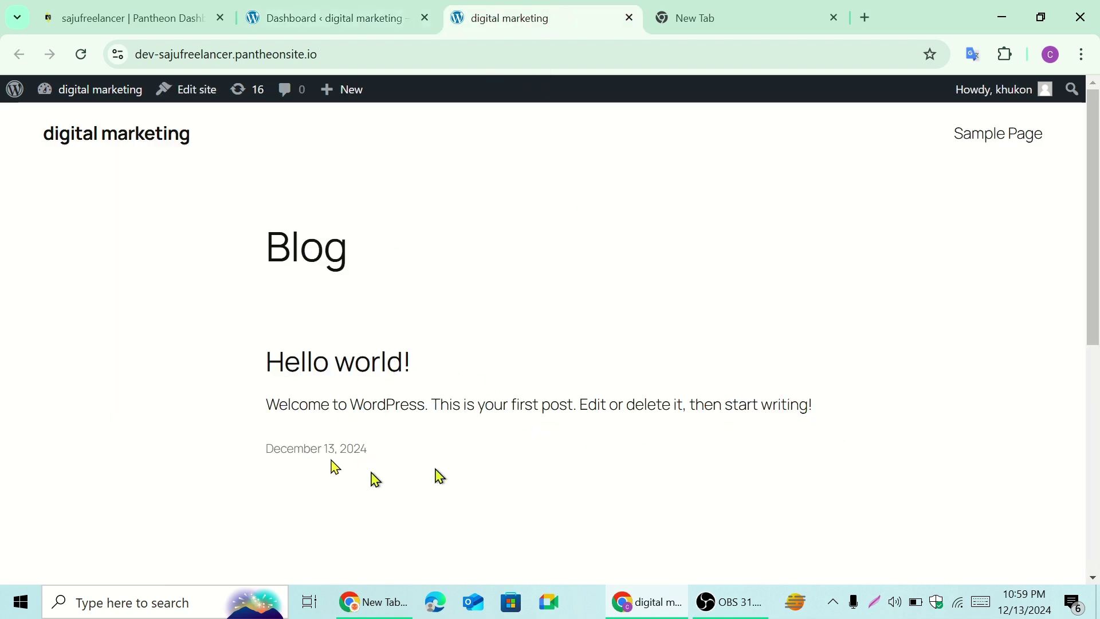
left_click(342, 10)
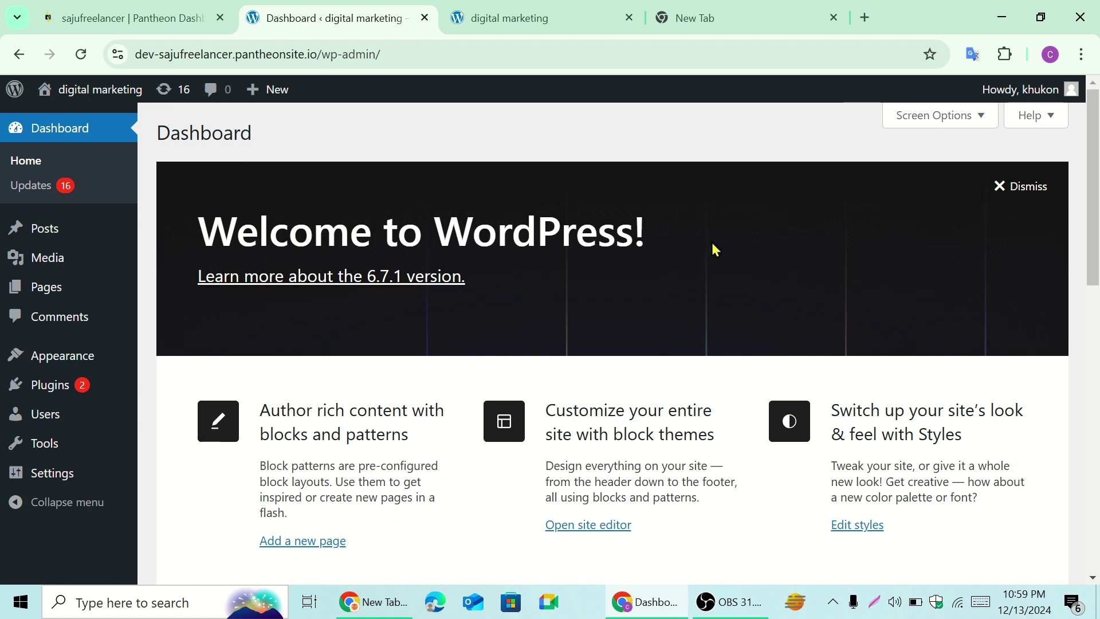
left_click(477, 14)
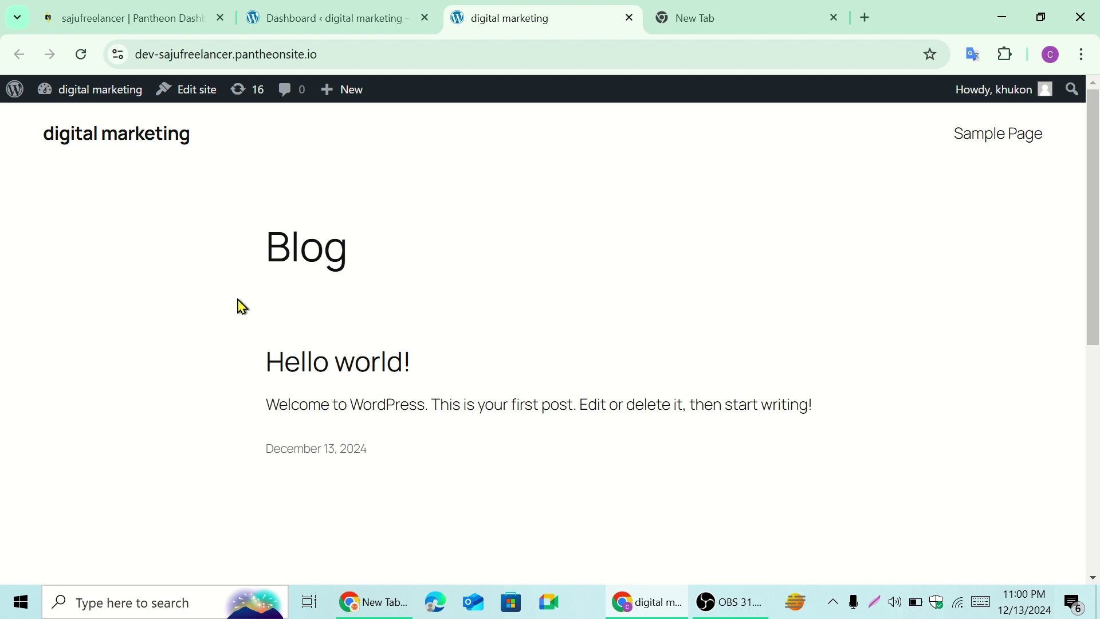
left_click(358, 9)
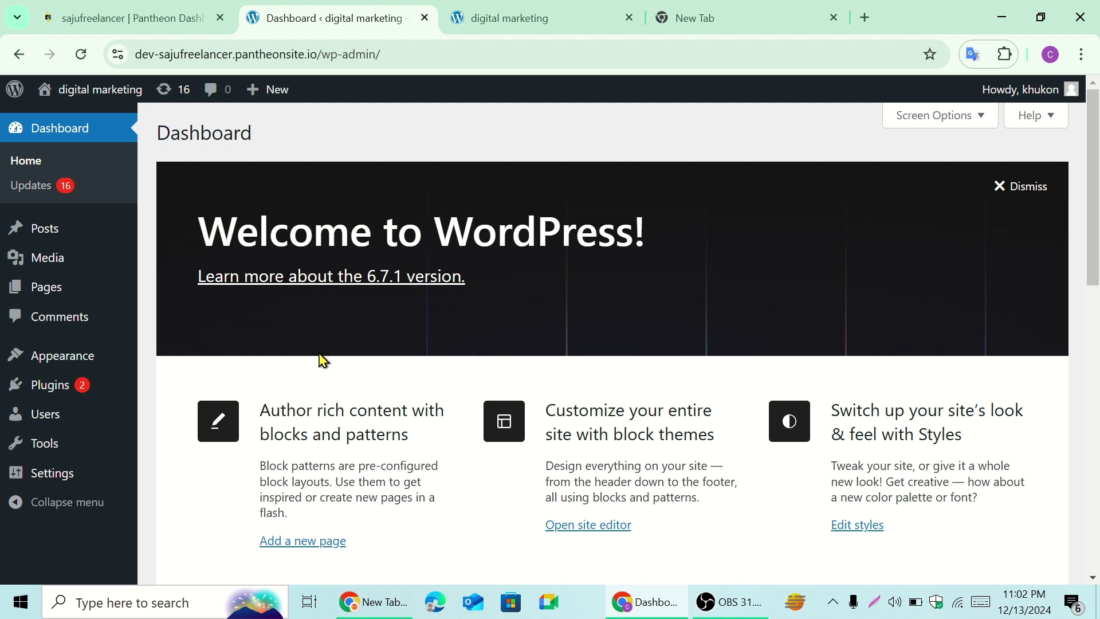
- Go to add a new plugin and search the plugin directory for "starter"
mouse_move(67, 394)
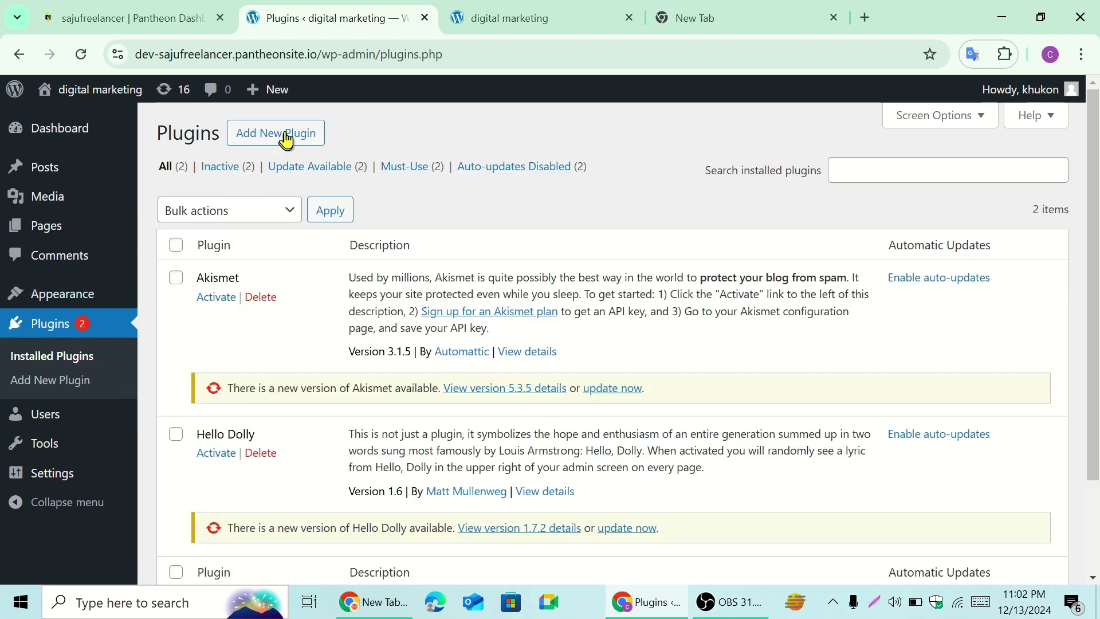
left_click(277, 135)
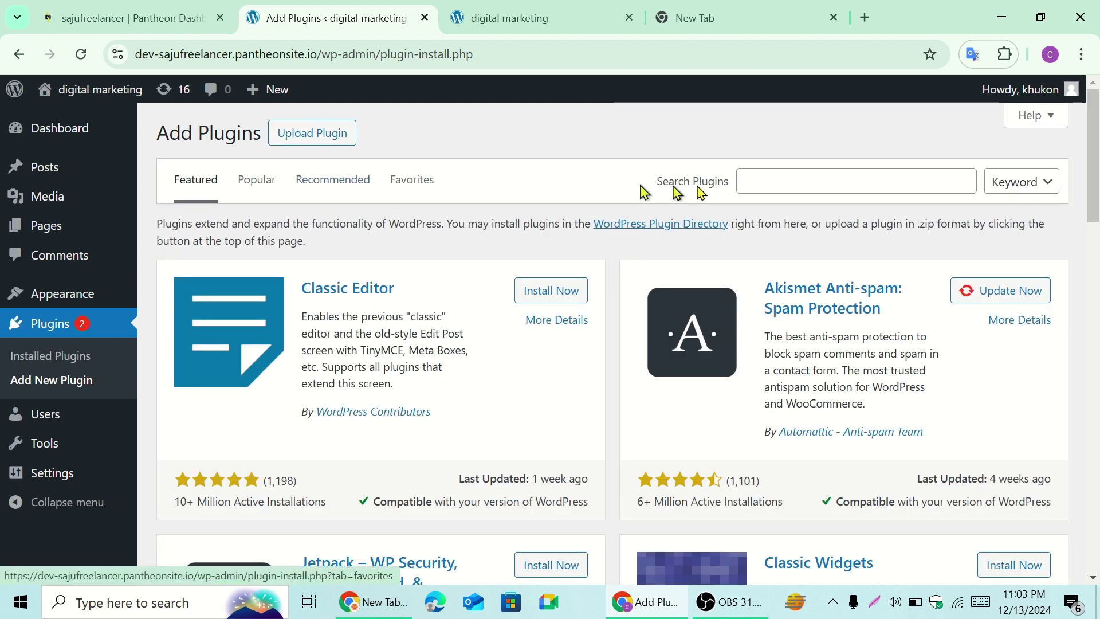
left_click(767, 185)
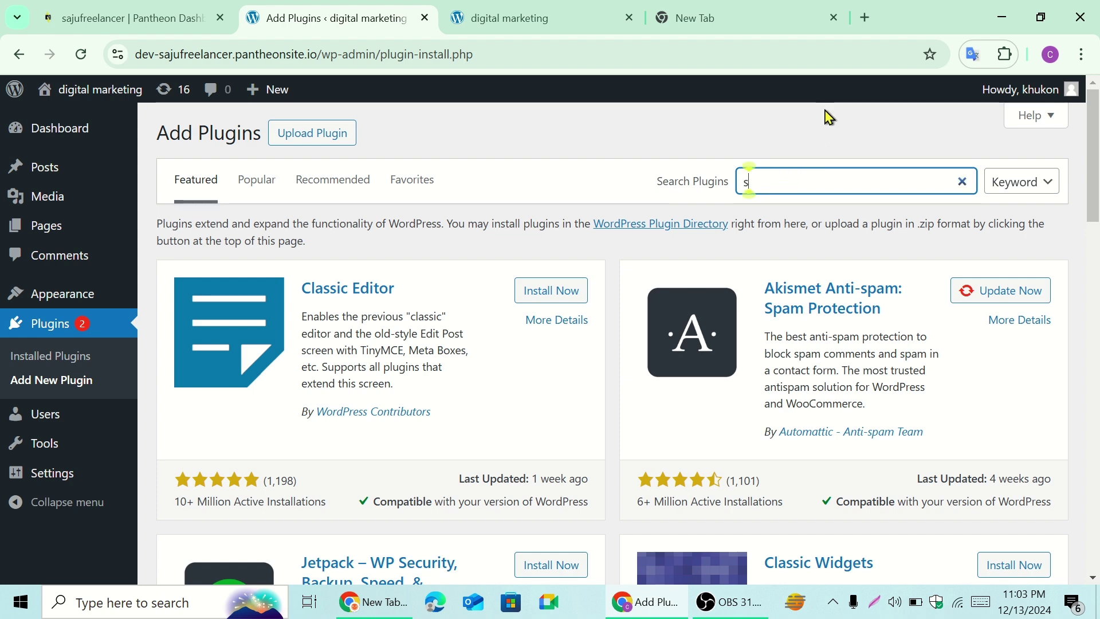
type("starter")
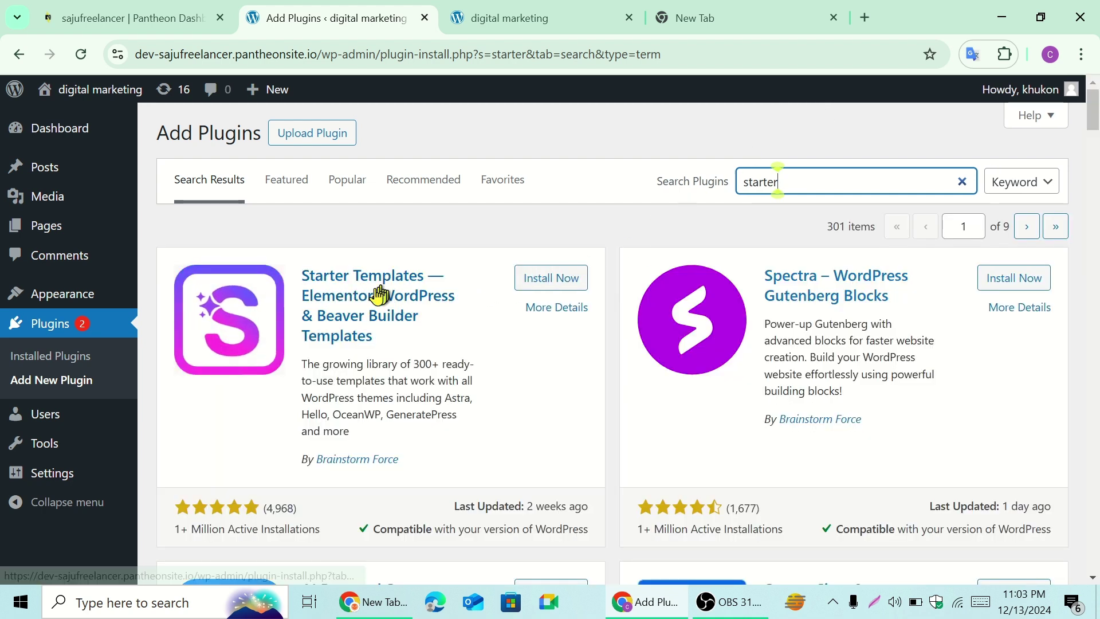
- Install and activate the plugin Starter Templates — Elementor, WordPress & Beaver Builder Templates
left_click(551, 279)
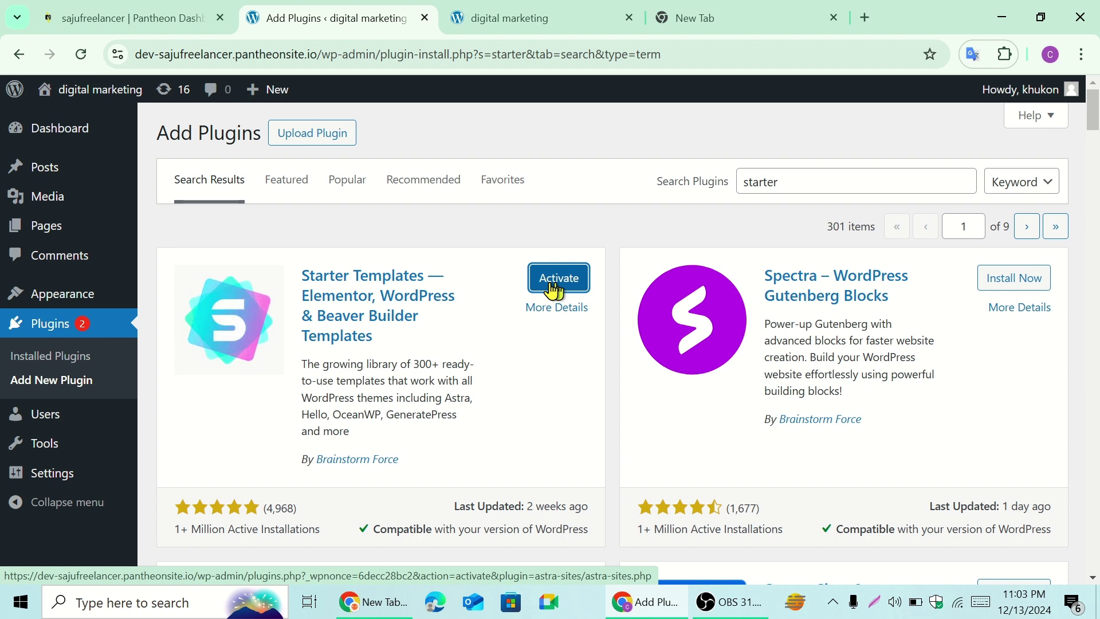
left_click(553, 286)
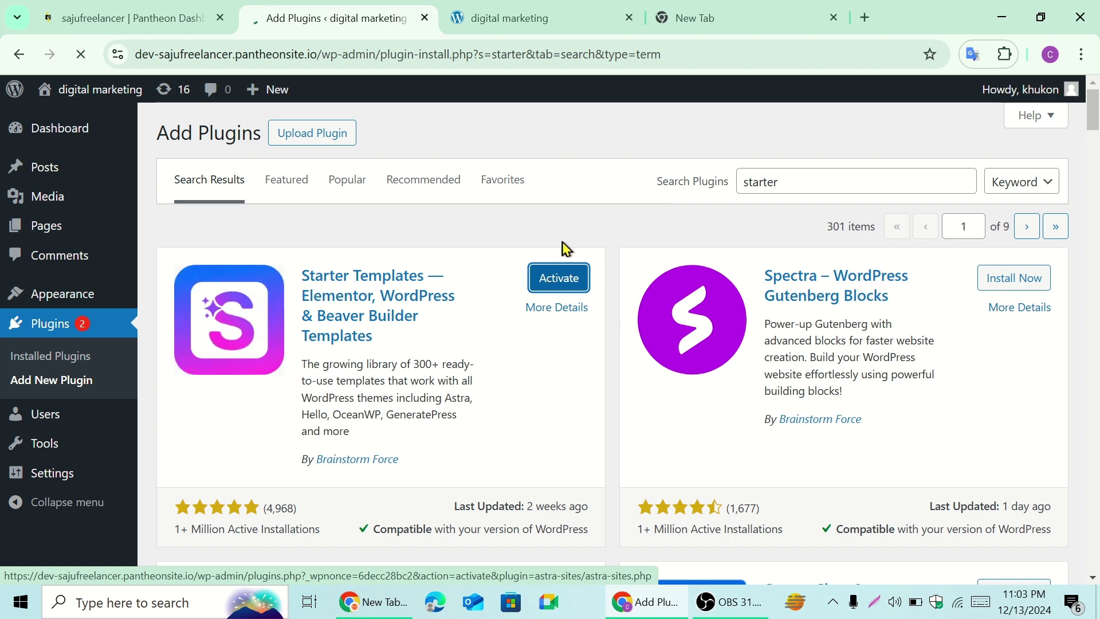
scroll(418, 321, "down", 4)
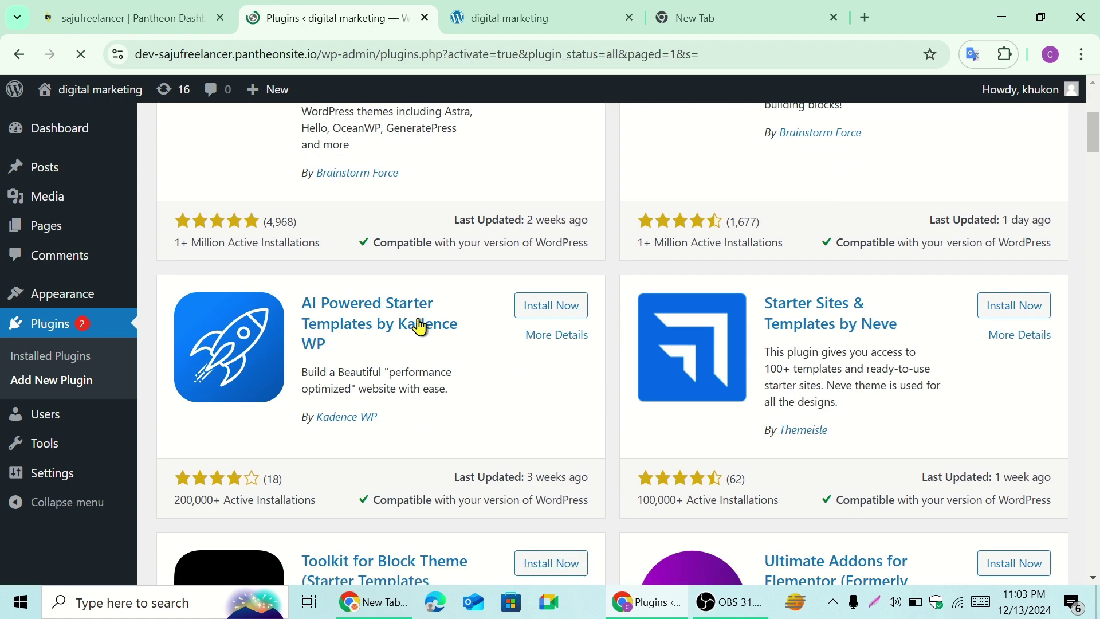
scroll(419, 323, "up", 3)
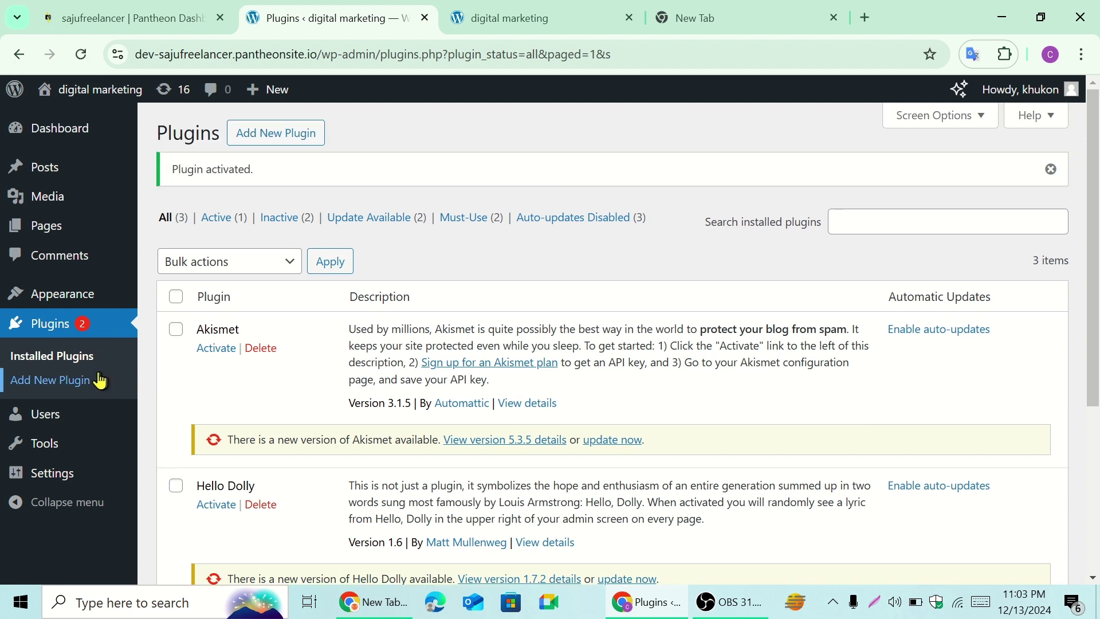
- Start the Starter Templates wizard, choose to build with classic templates, and select Elementor as the page builder
mouse_move(102, 422)
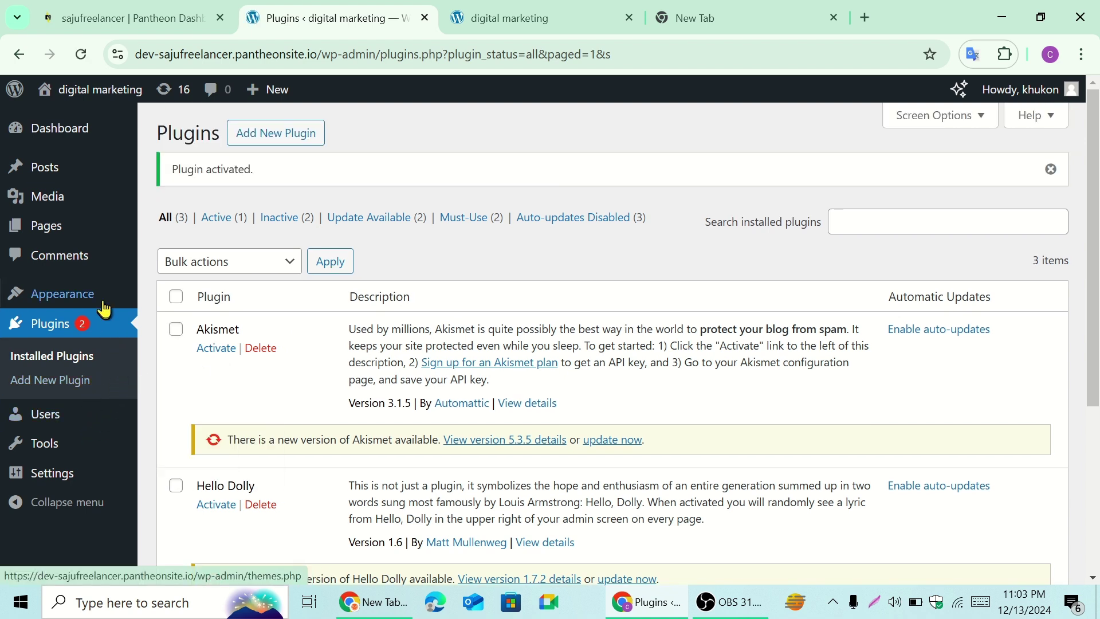
mouse_move(104, 305)
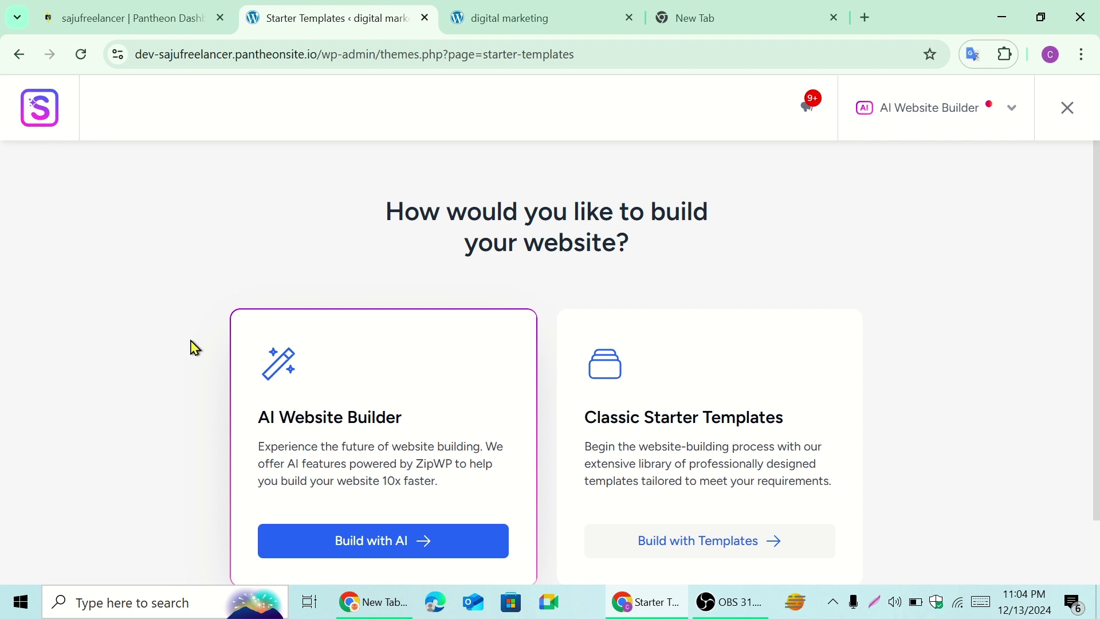
scroll(355, 300, "down", 2)
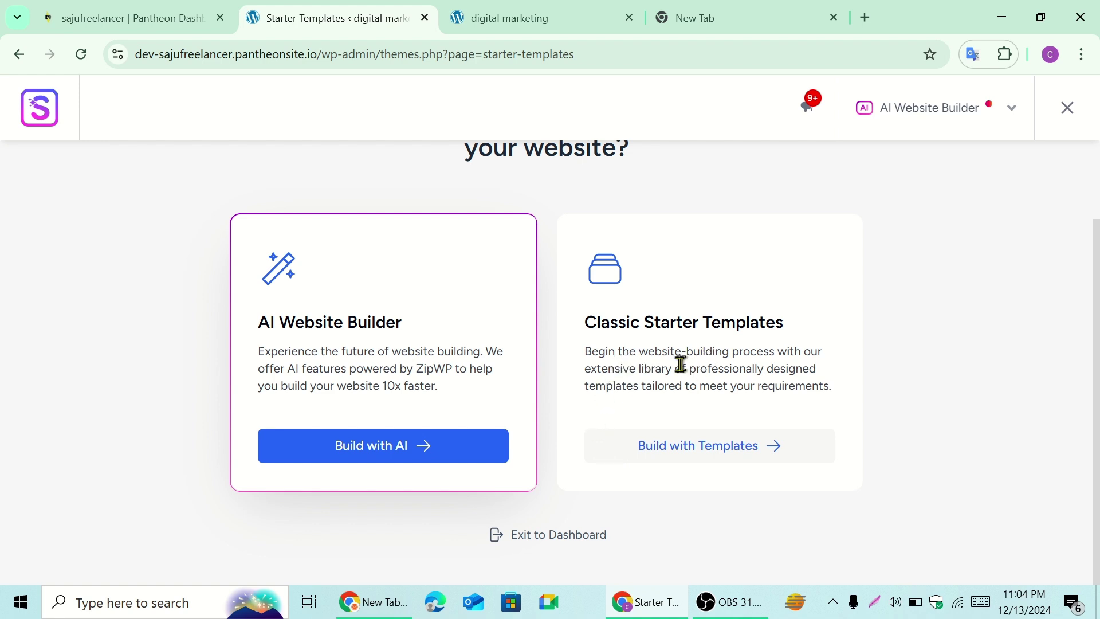
left_click(705, 453)
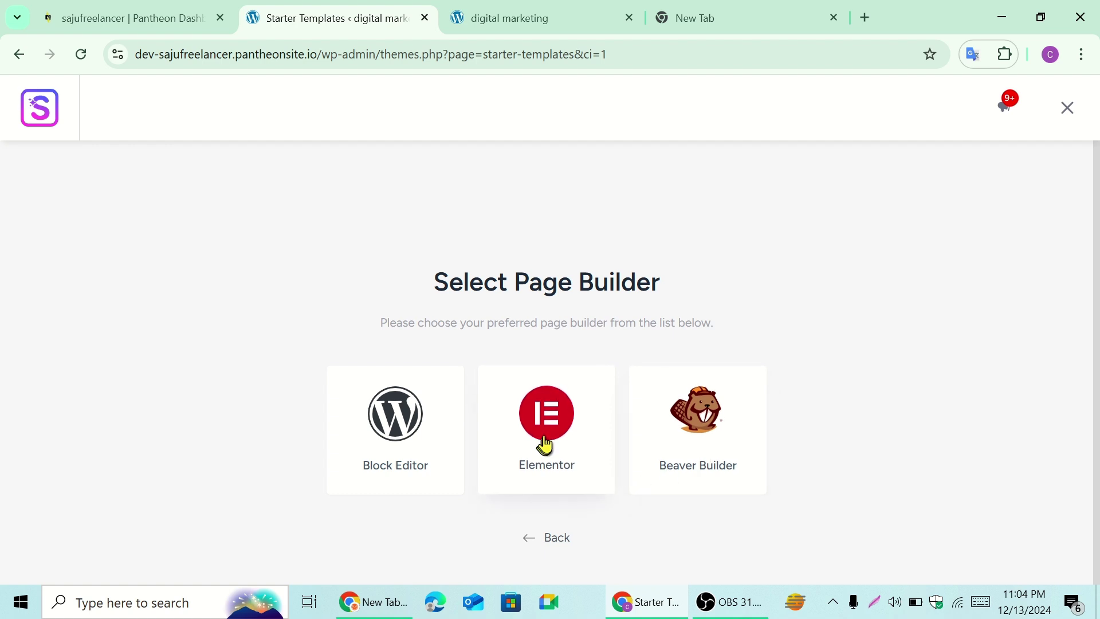
left_click(553, 429)
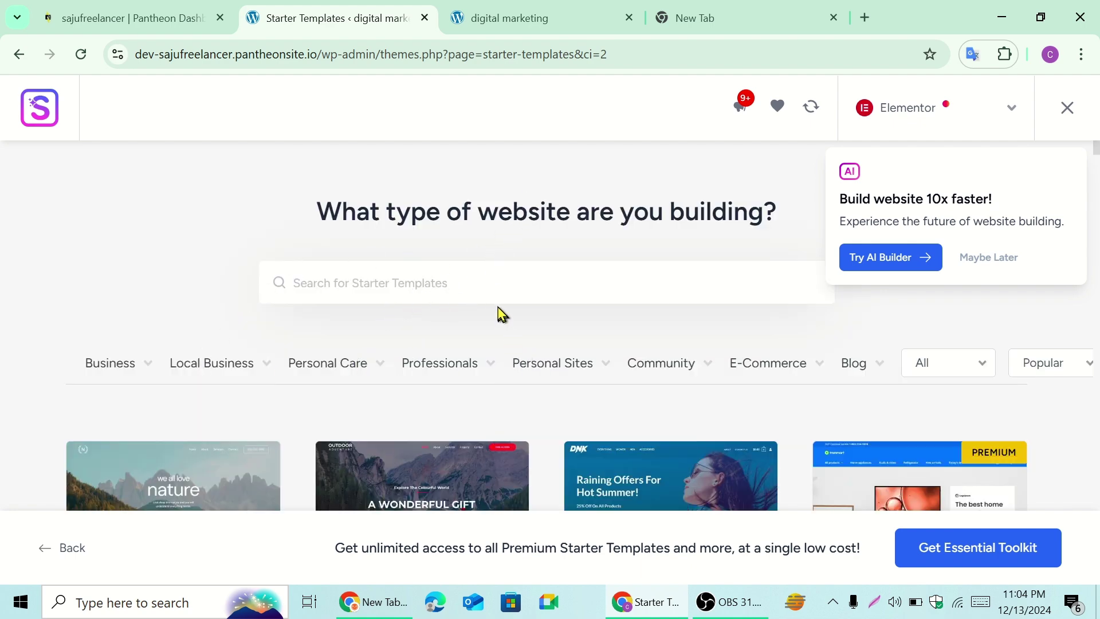
- Select the Brandstore template and accept its default Lato & Lato font pair and Original color palette
scroll(502, 314, "down", 5)
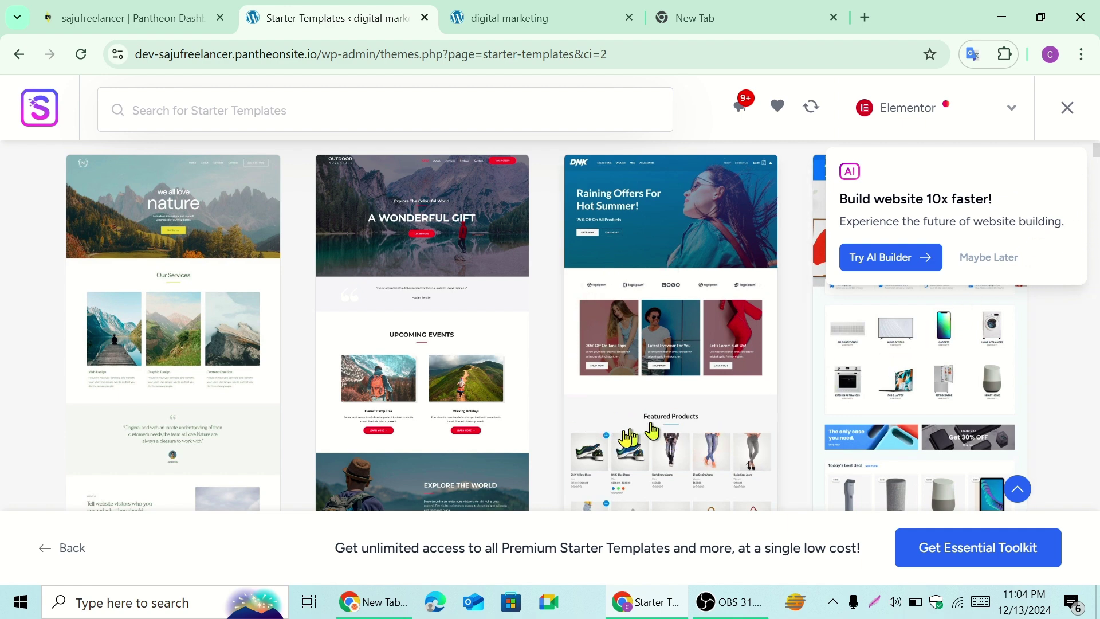
left_click(659, 339)
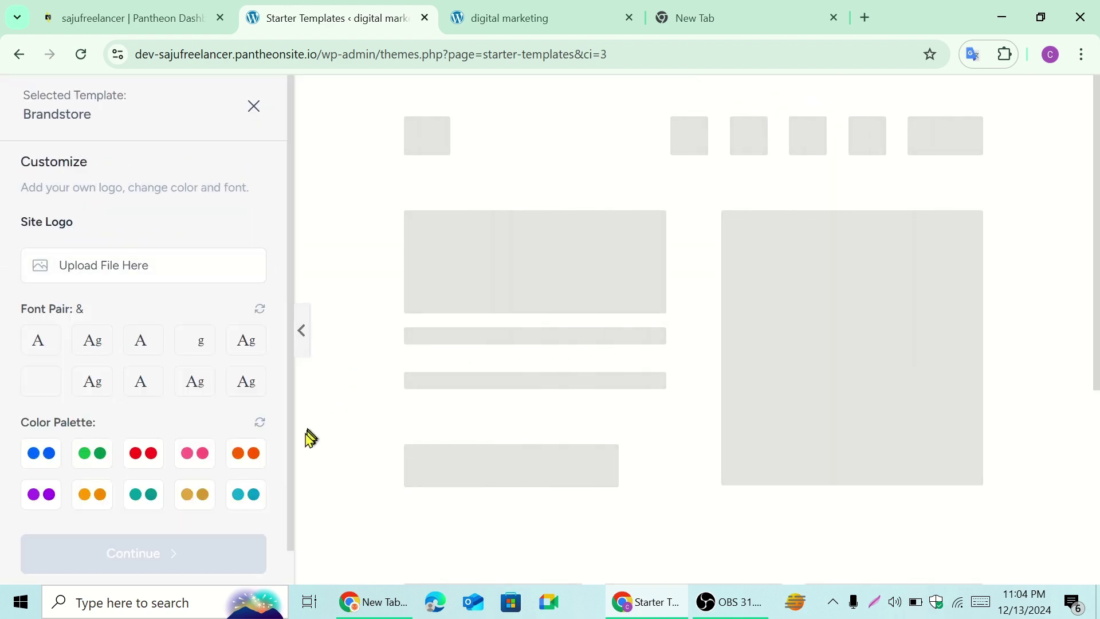
scroll(285, 367, "down", 2)
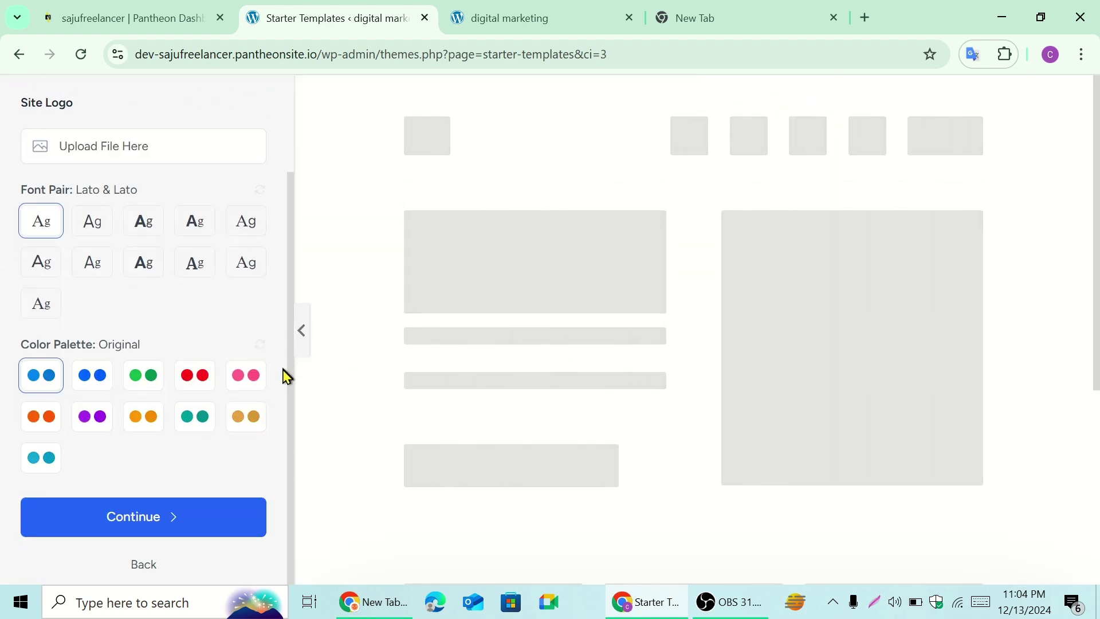
left_click(209, 520)
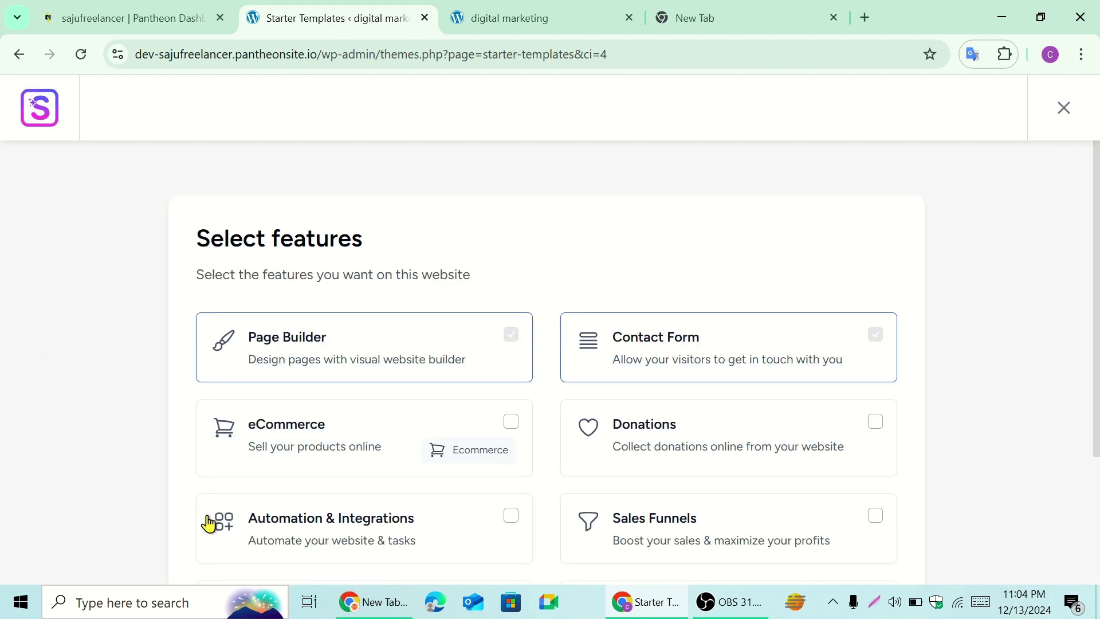
- Review the website features and continue with the preselected Page Builder, Contact Form and eCommerce
scroll(337, 429, "down", 3)
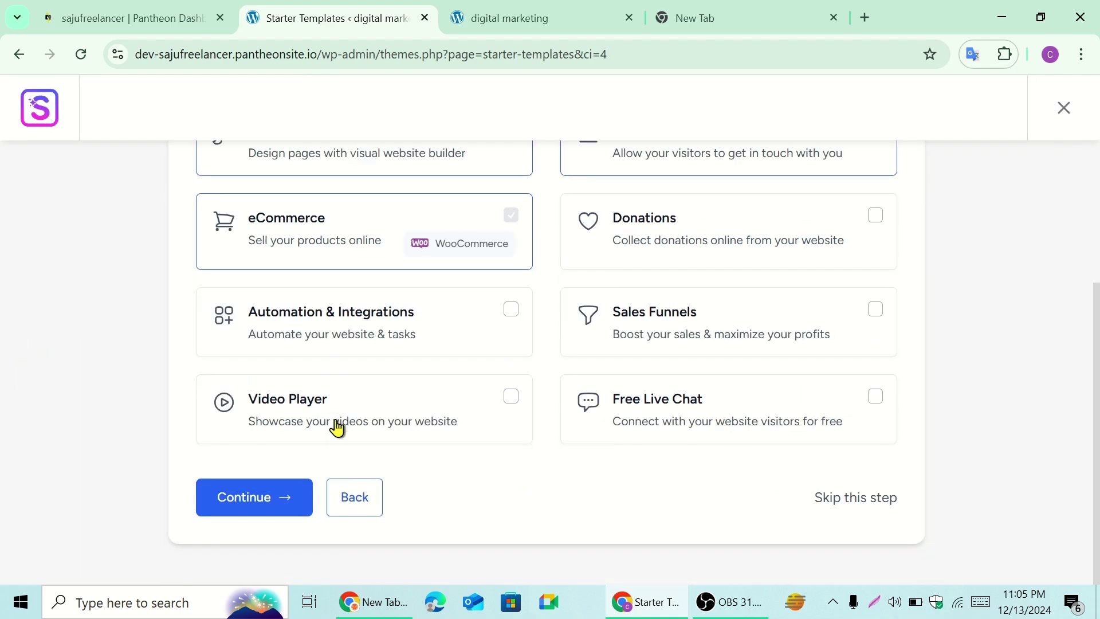
scroll(395, 467, "up", 3)
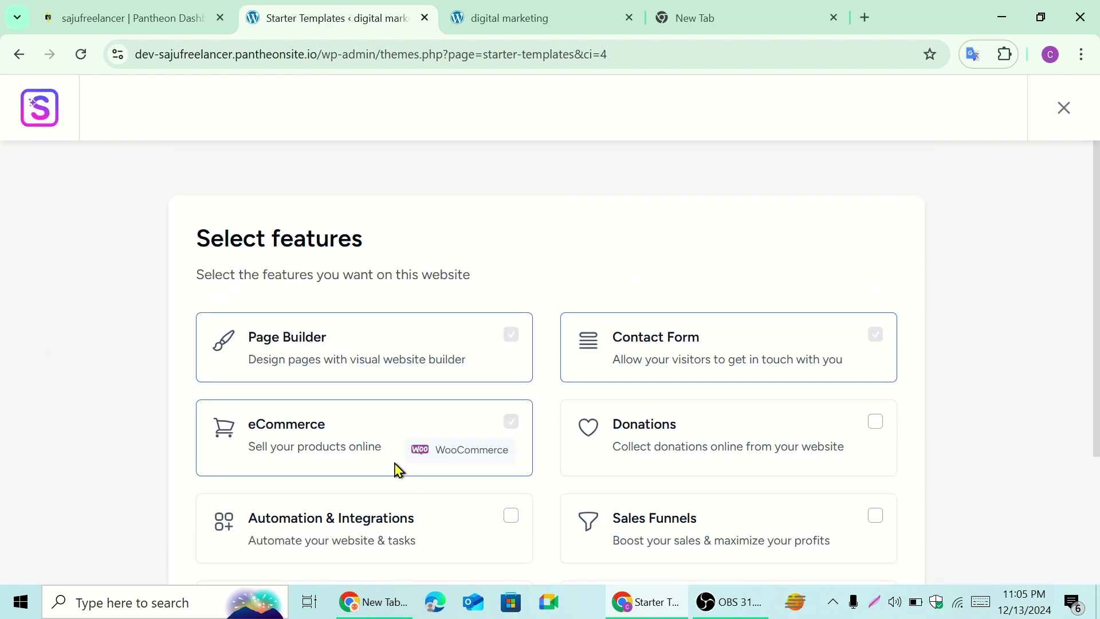
scroll(400, 420, "down", 3)
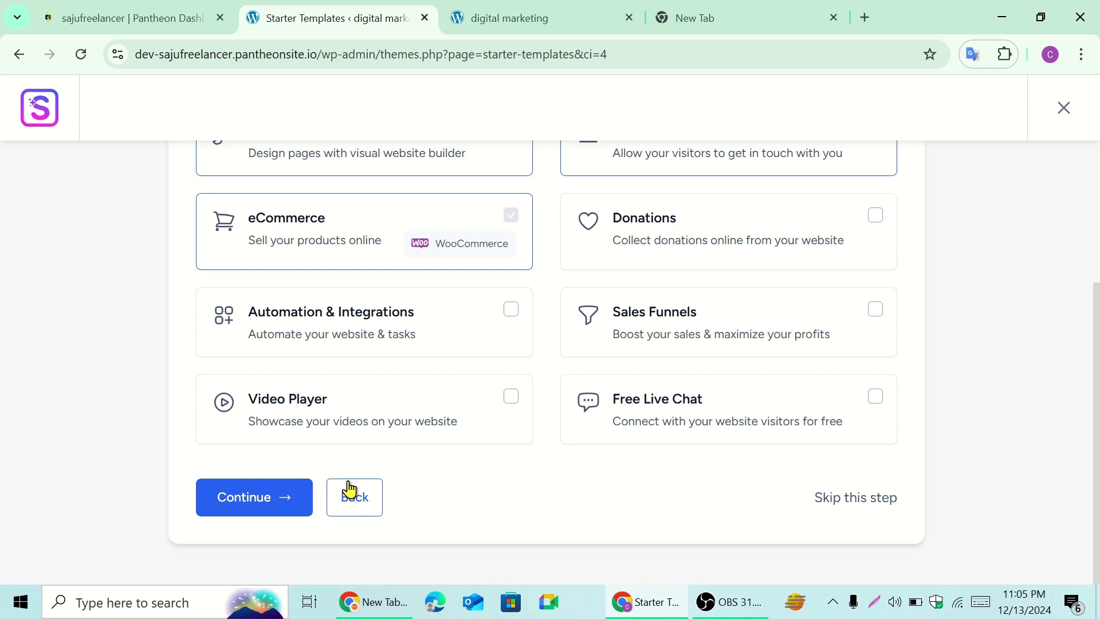
left_click(287, 503)
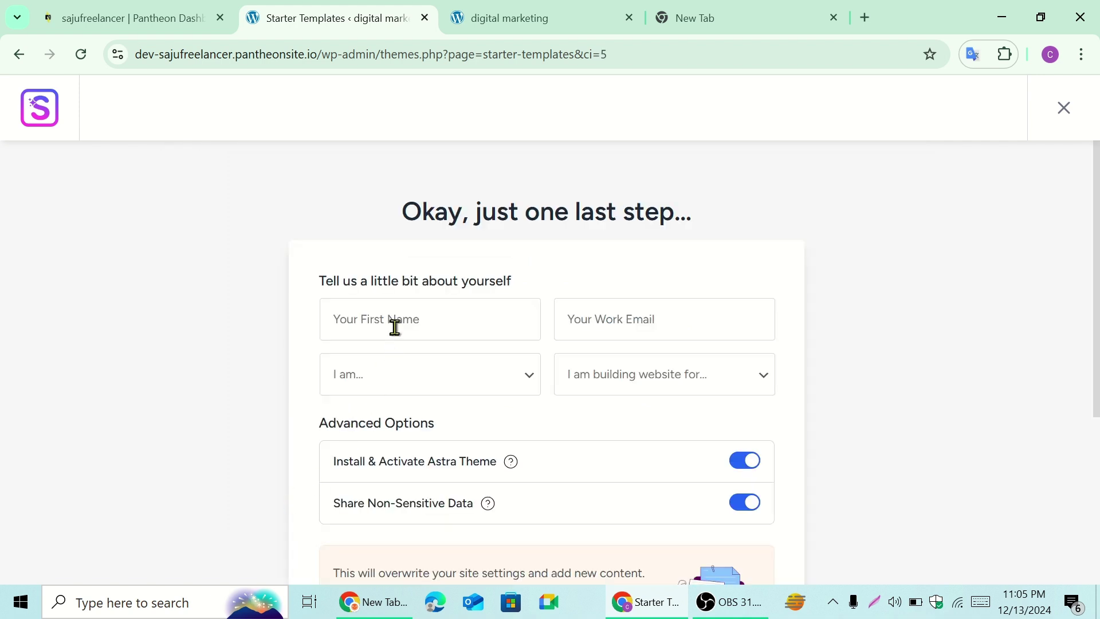
- Fill in the first name and work email, set the experience level to Expert and the website's purpose to Myself/My Company
left_click(395, 326)
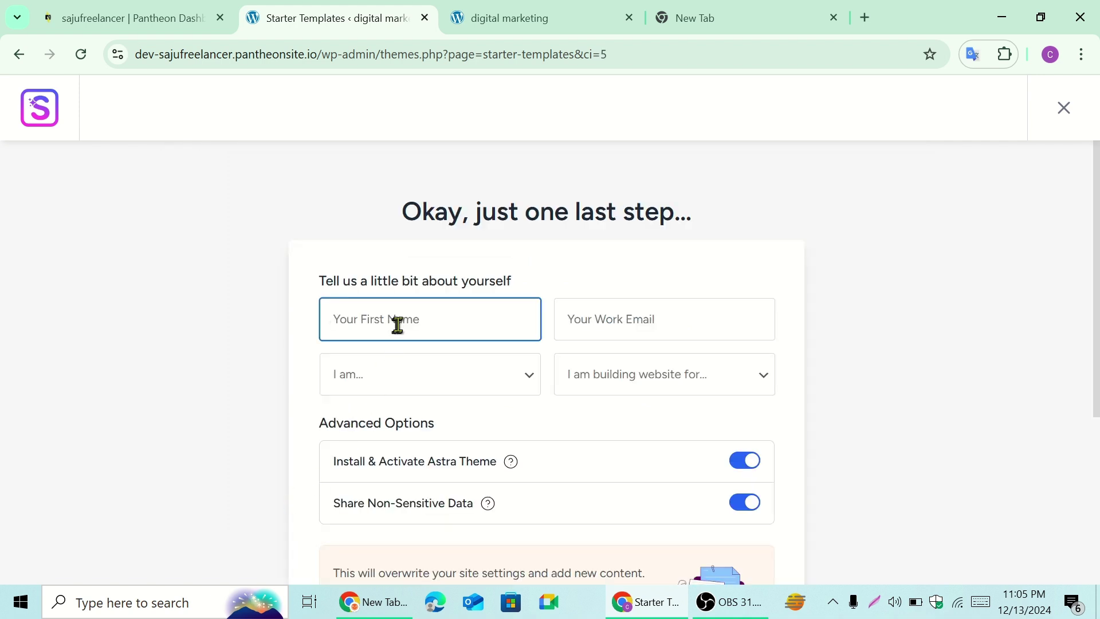
type("khukon")
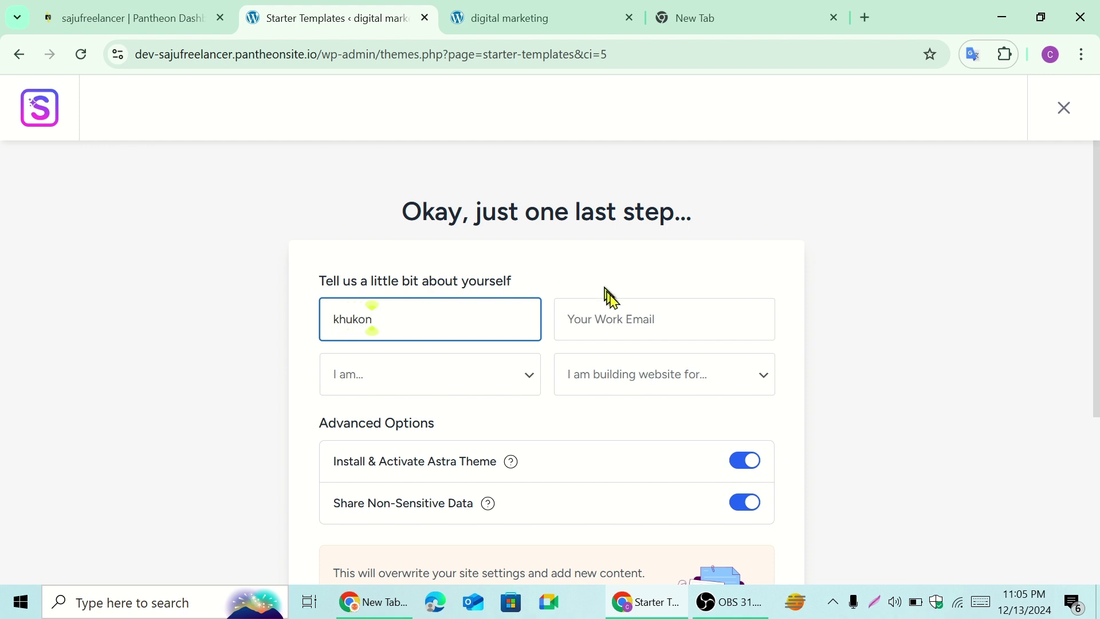
left_click(619, 311)
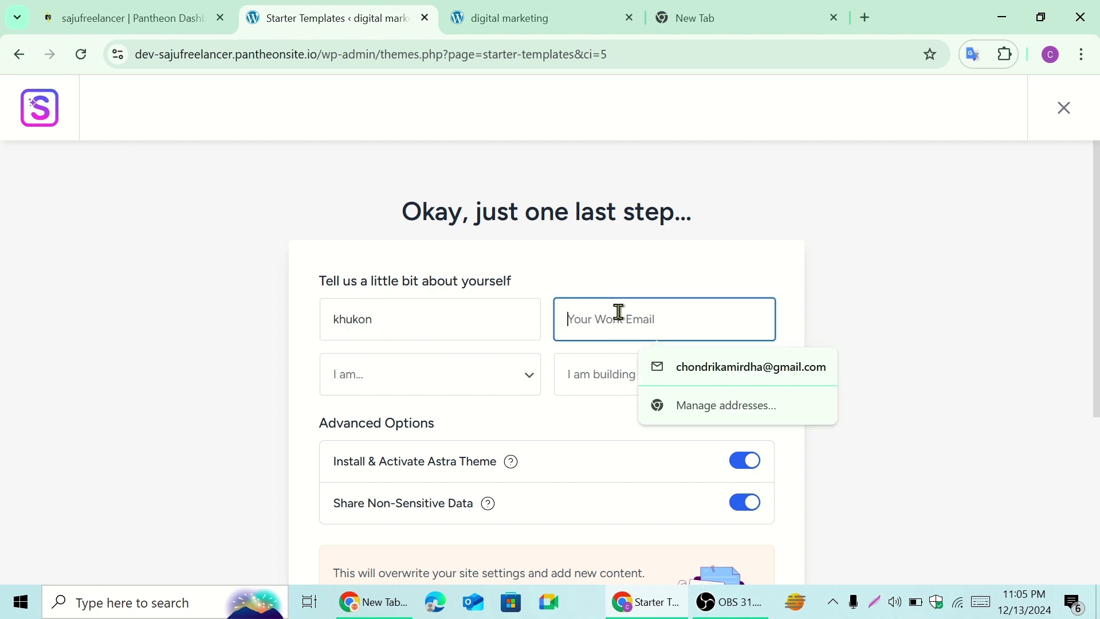
left_click(659, 364)
left_click(437, 376)
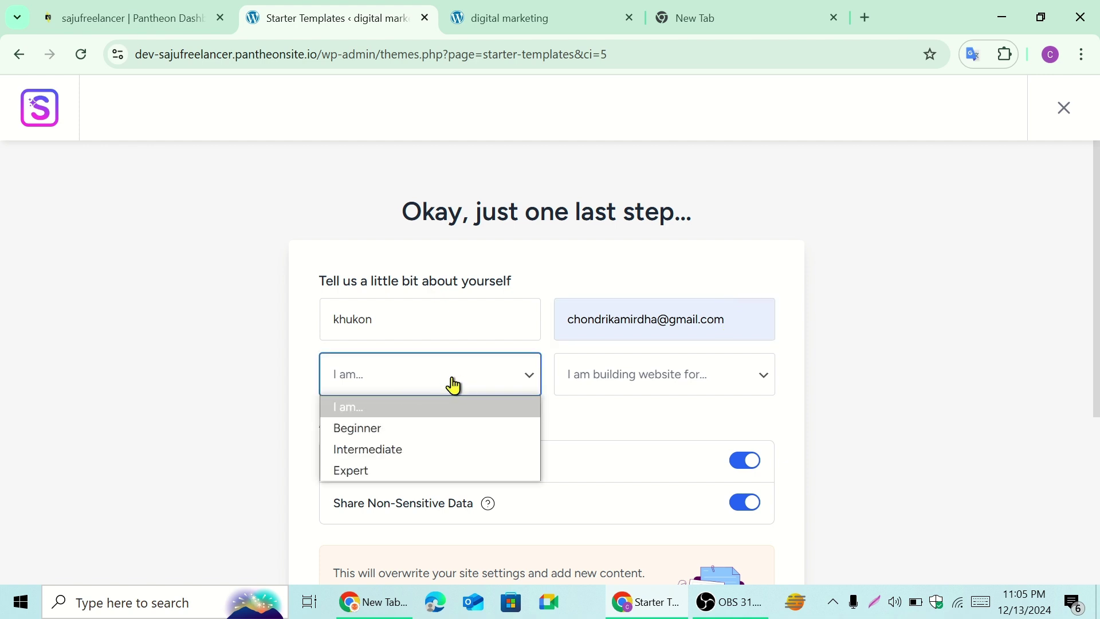
left_click(407, 471)
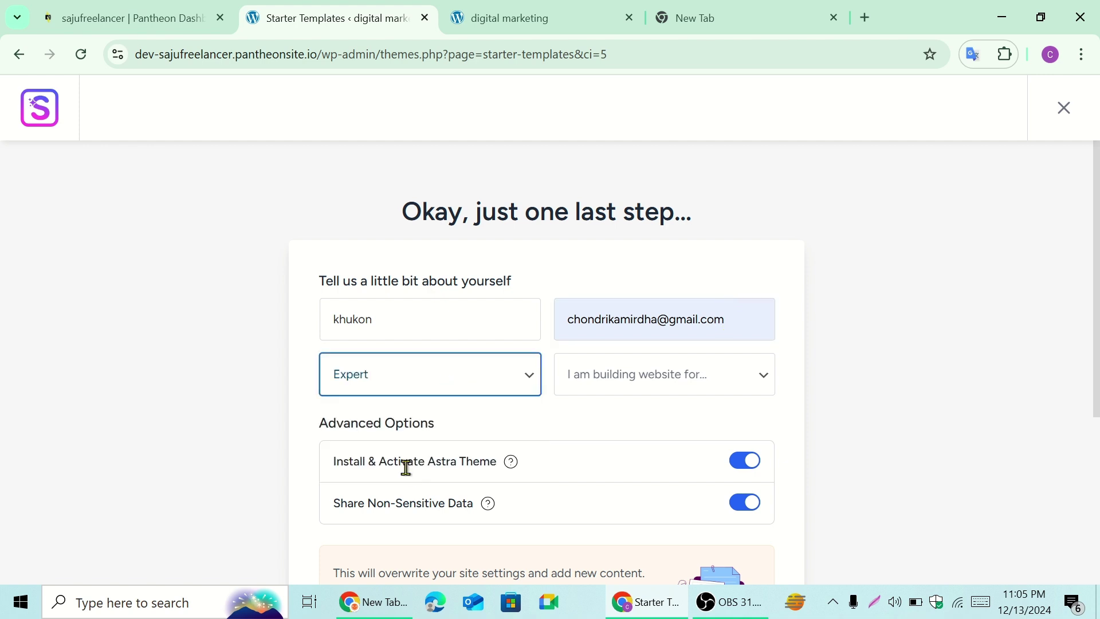
left_click(625, 379)
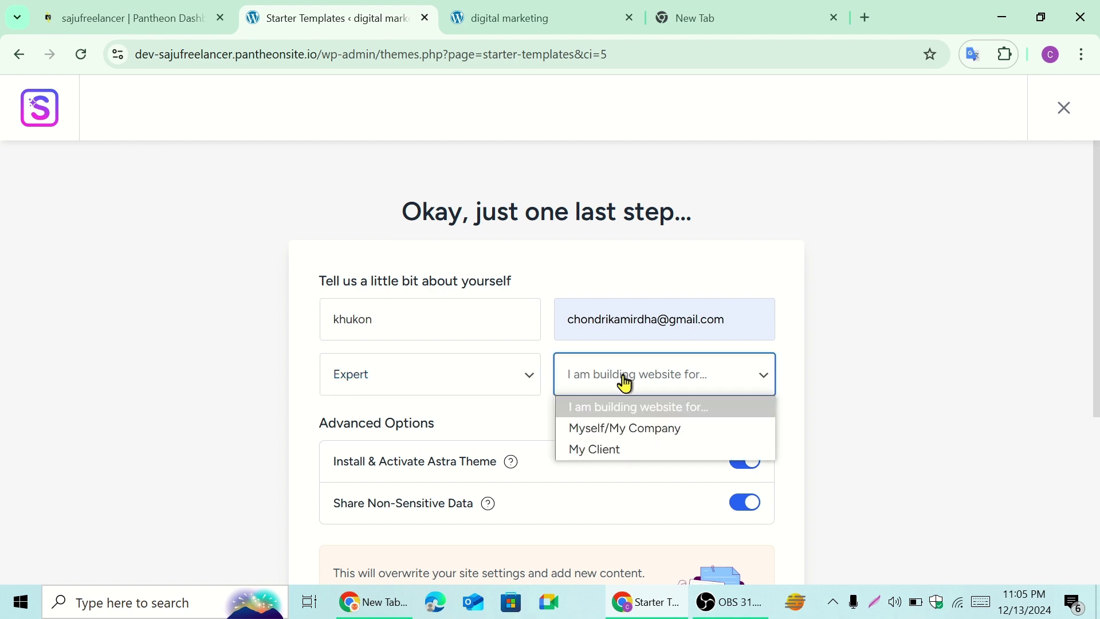
left_click(626, 433)
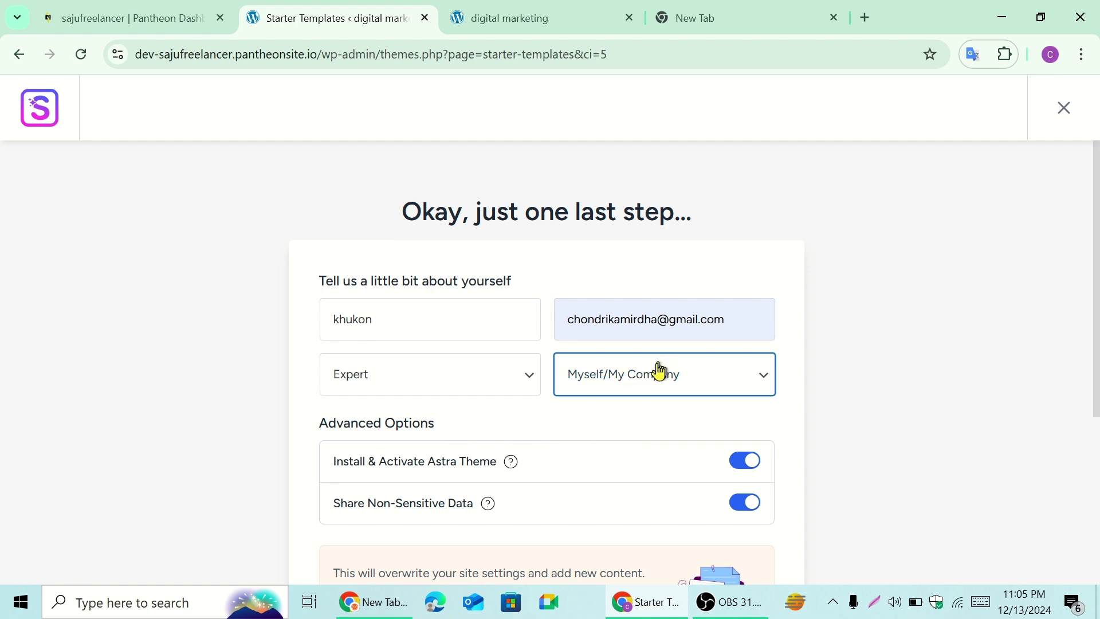
- Acknowledge that site settings get overwritten and submit the form to build the website
left_click_drag(1095, 224, 1096, 345)
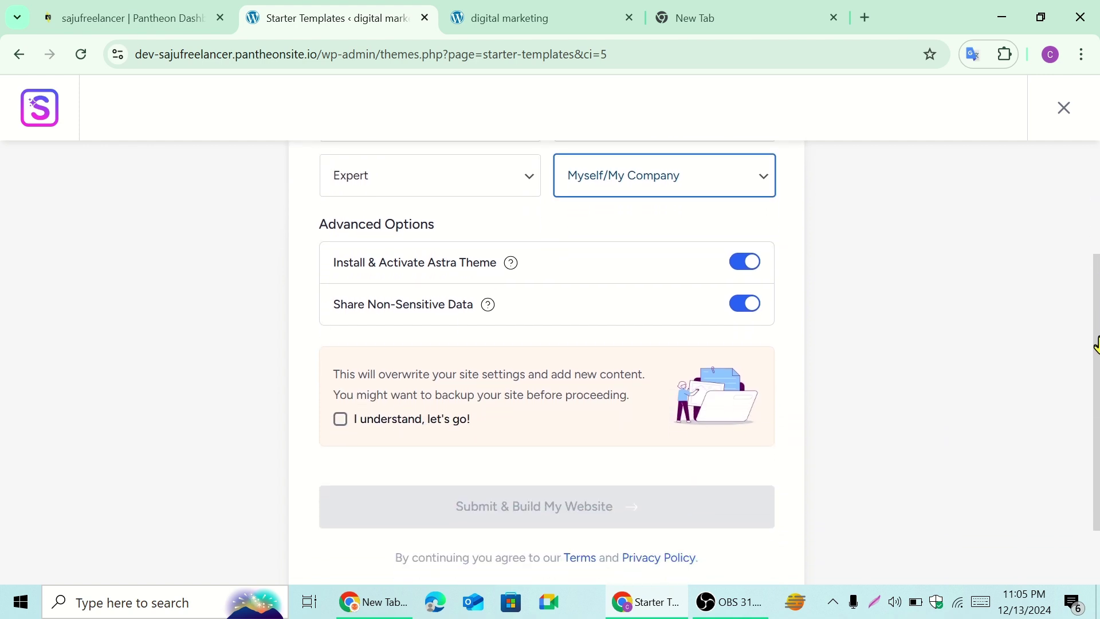
left_click(341, 423)
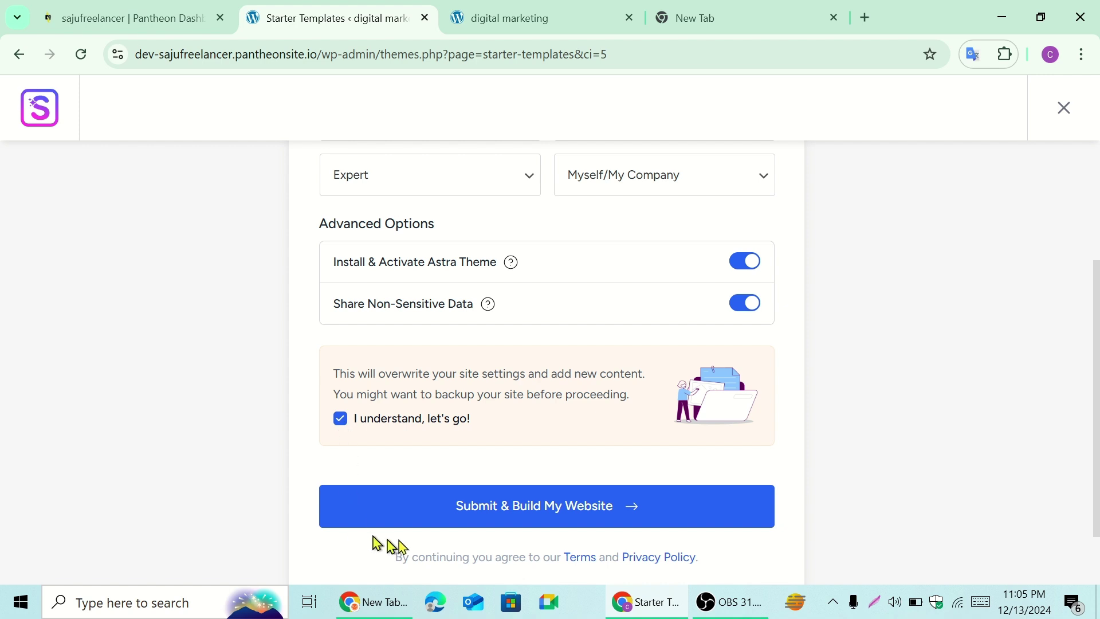
left_click(544, 510)
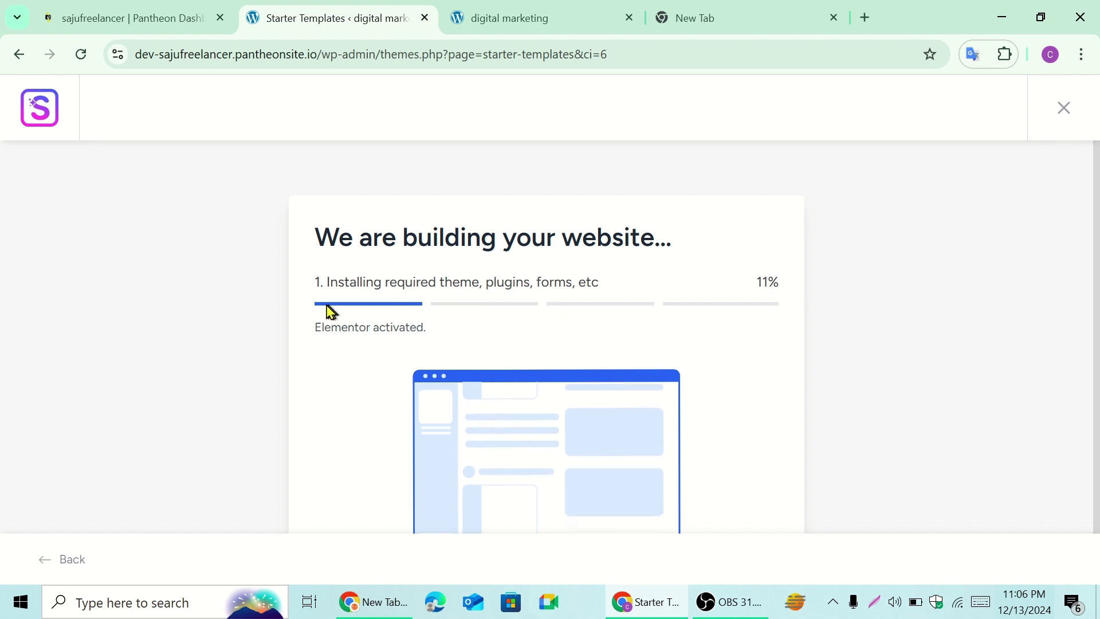
- Open the newly built website and look through its homepage, from the hero banner down to the product listings and back
left_click_drag(1095, 292, 1094, 327)
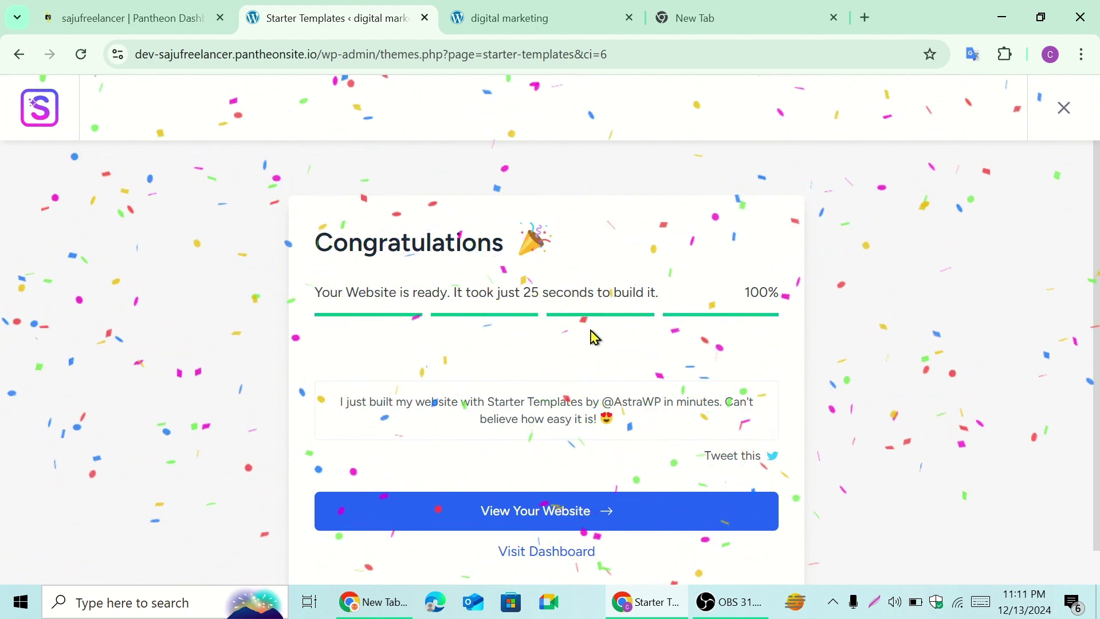
left_click(543, 517)
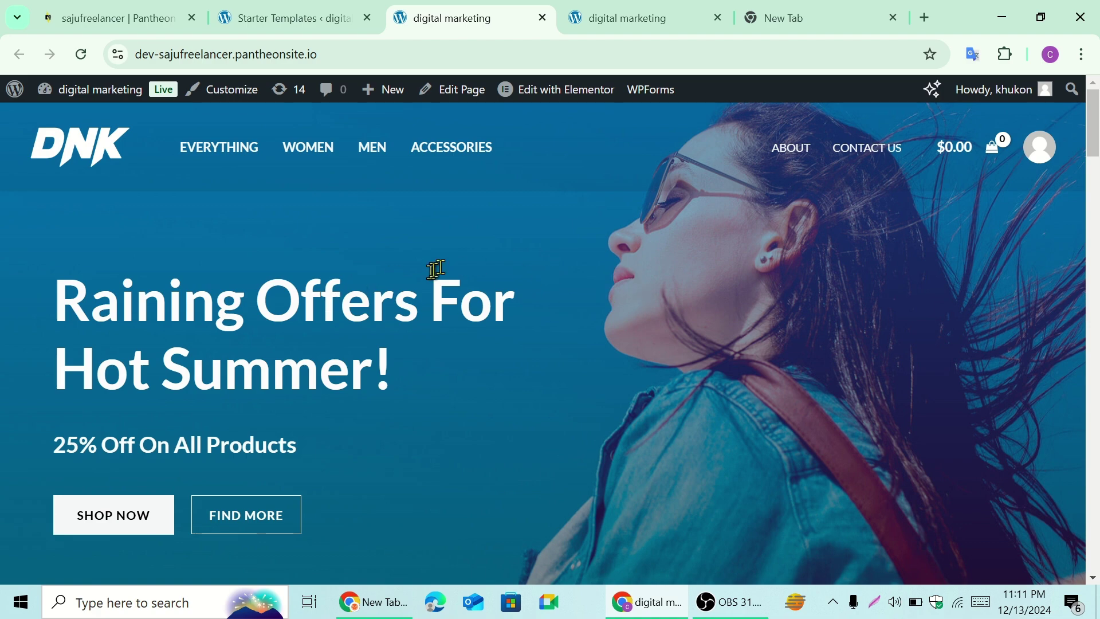
left_click(312, 16)
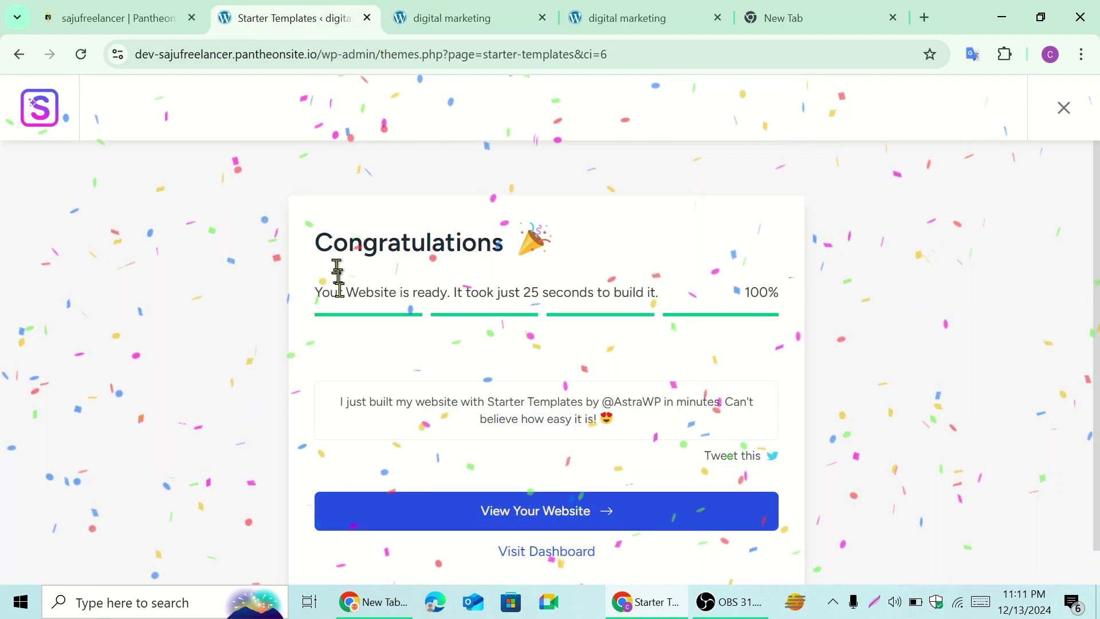
left_click(463, 21)
scroll(467, 288, "down", 15)
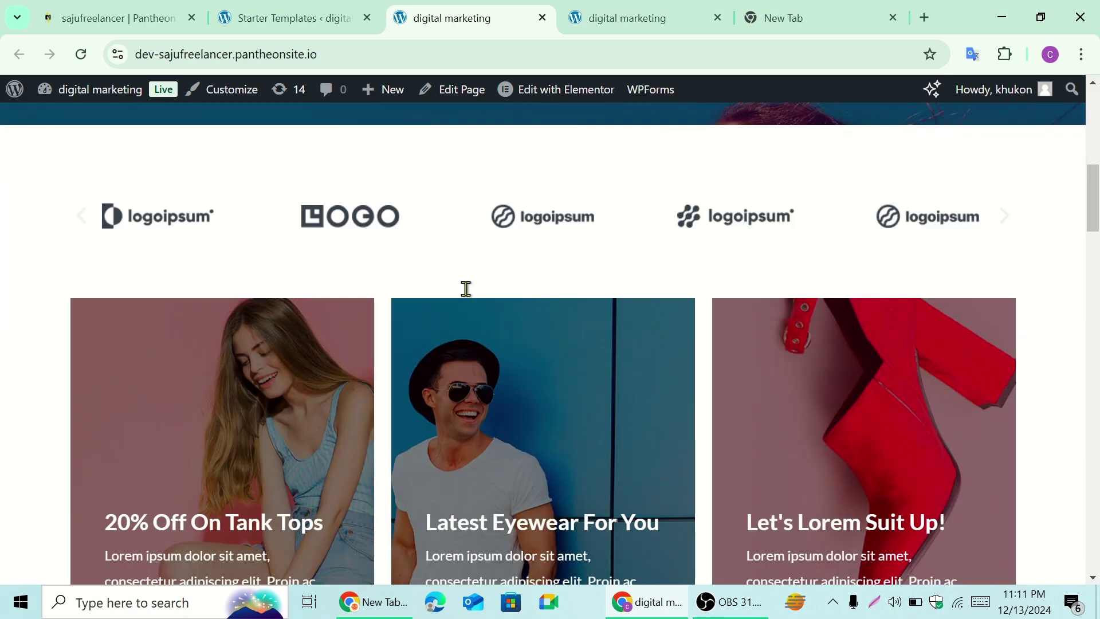
scroll(467, 288, "down", 20)
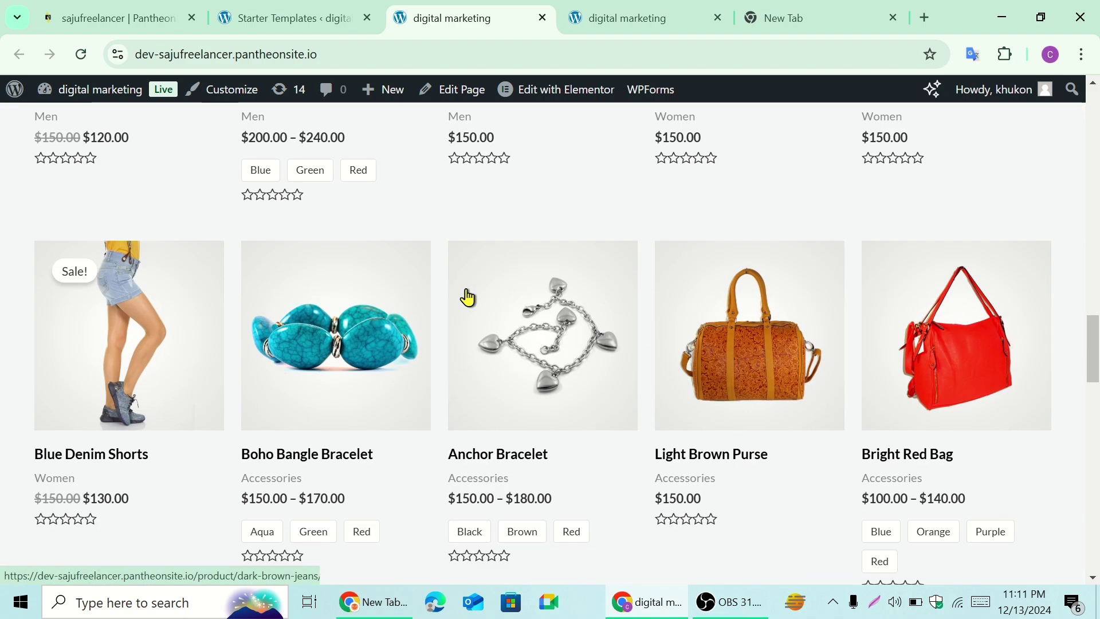
scroll(466, 290, "up", 20)
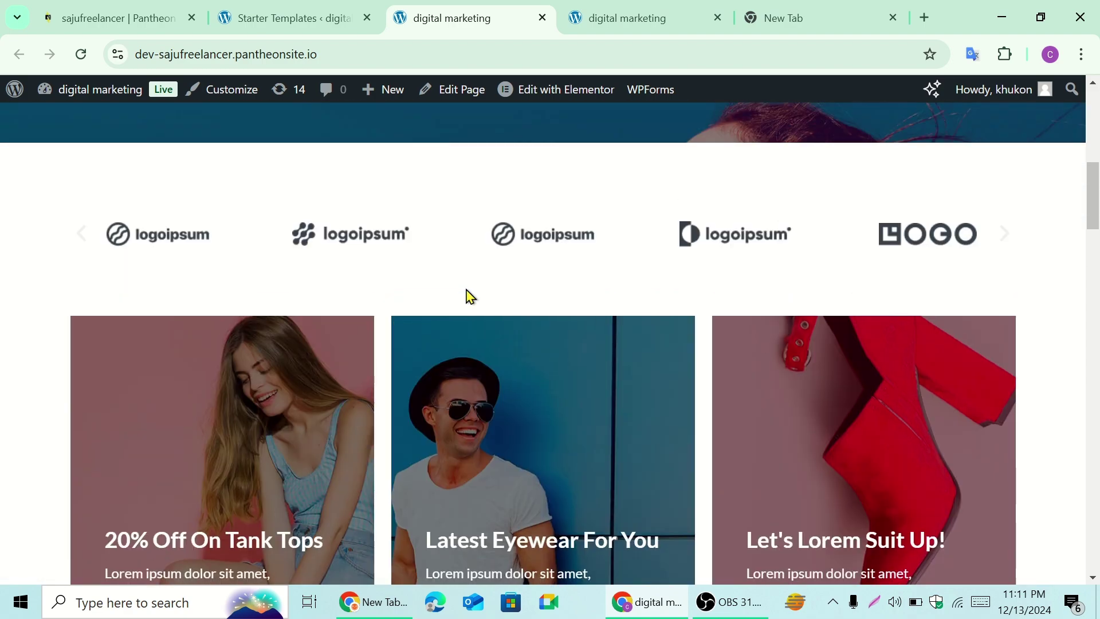
scroll(466, 290, "down", 5)
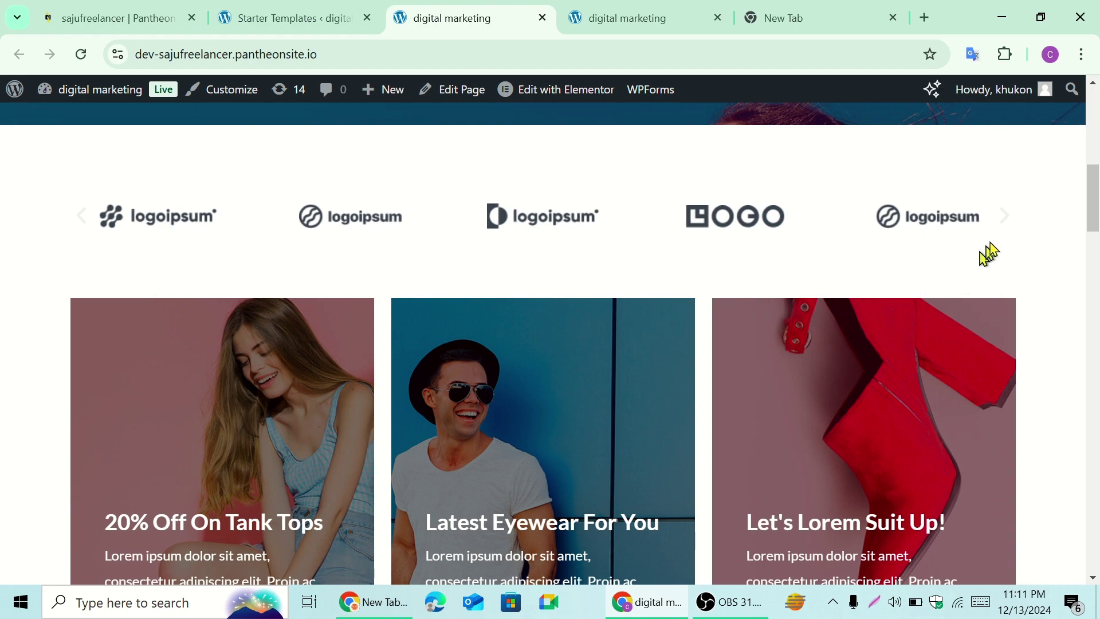
left_click_drag(1092, 201, 1095, 145)
- Open the site's WordPress dashboard and check the homepage in the other digital marketing tab while the dashboard loads
mouse_move(116, 101)
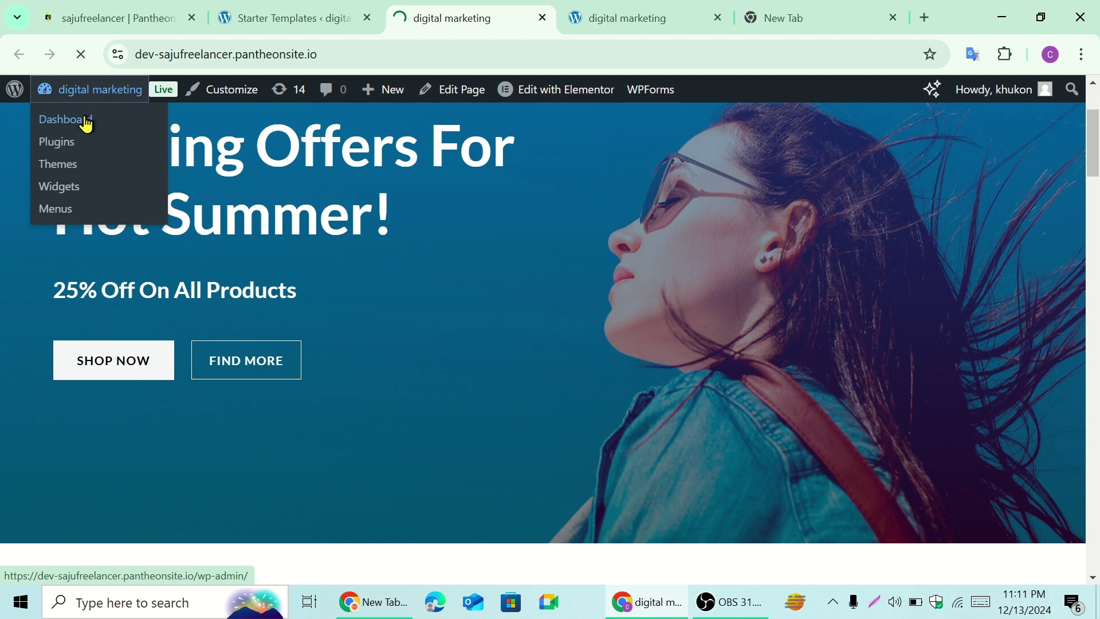
key("ctrl+Tab")
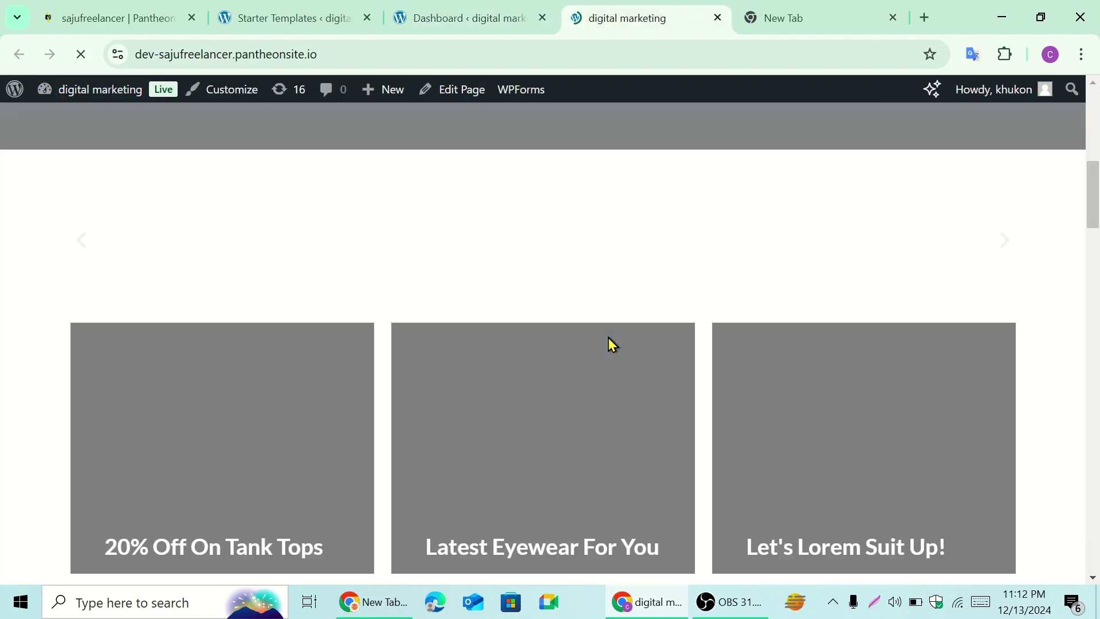
scroll(607, 338, "down", 10)
scroll(612, 351, "down", 5)
left_click(416, 11)
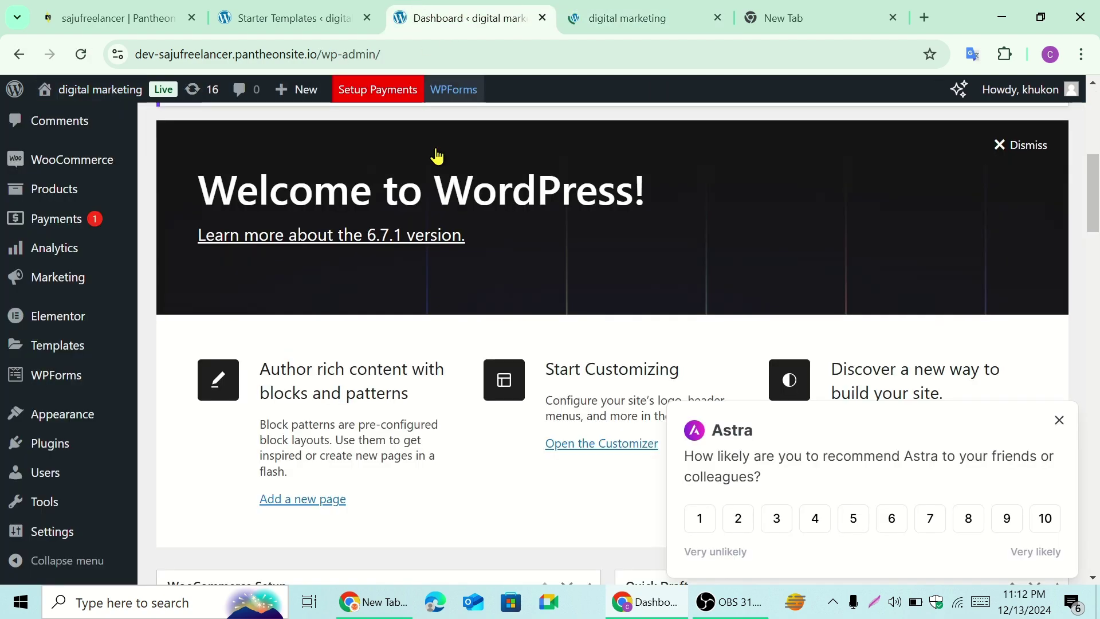
- Return to the live homepage and review it from the Limited Time Offer section back up to the hero banner
left_click(607, 16)
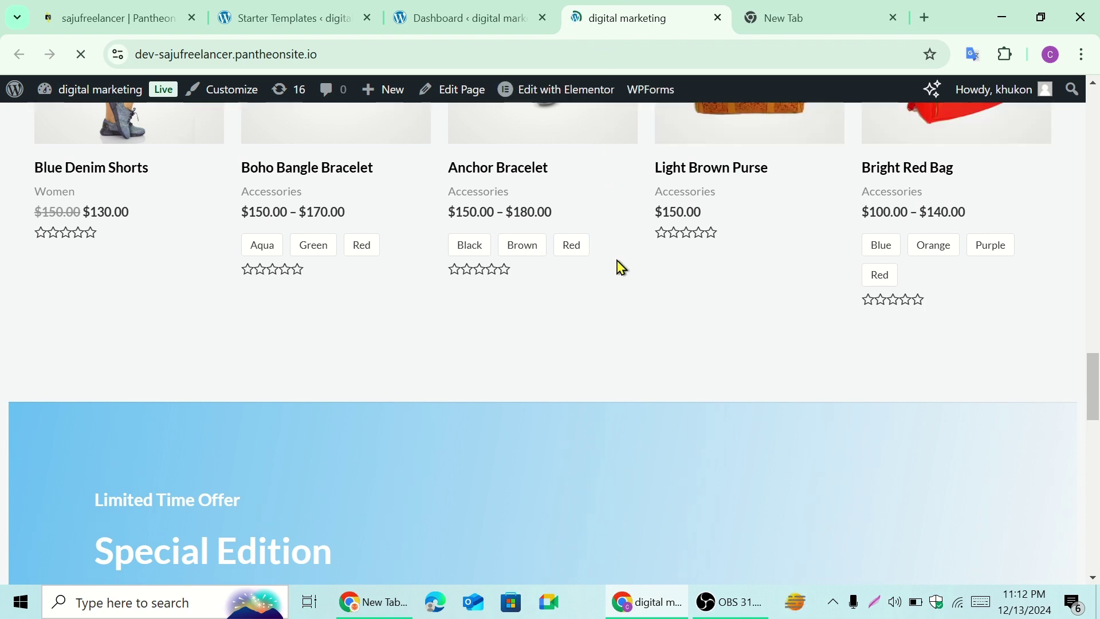
scroll(616, 264, "down", 5)
scroll(617, 262, "up", 5)
scroll(618, 262, "up", 15)
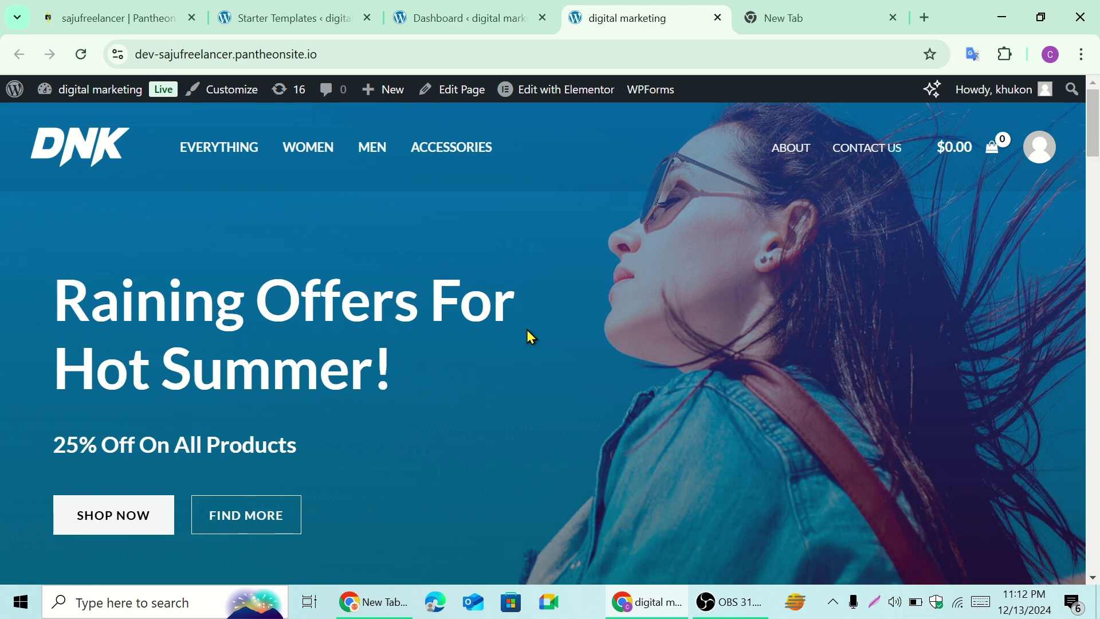
mouse_move(1094, 141)
left_mouse_down()
mouse_move(1094, 252)
mouse_move(1097, 137)
left_mouse_up()
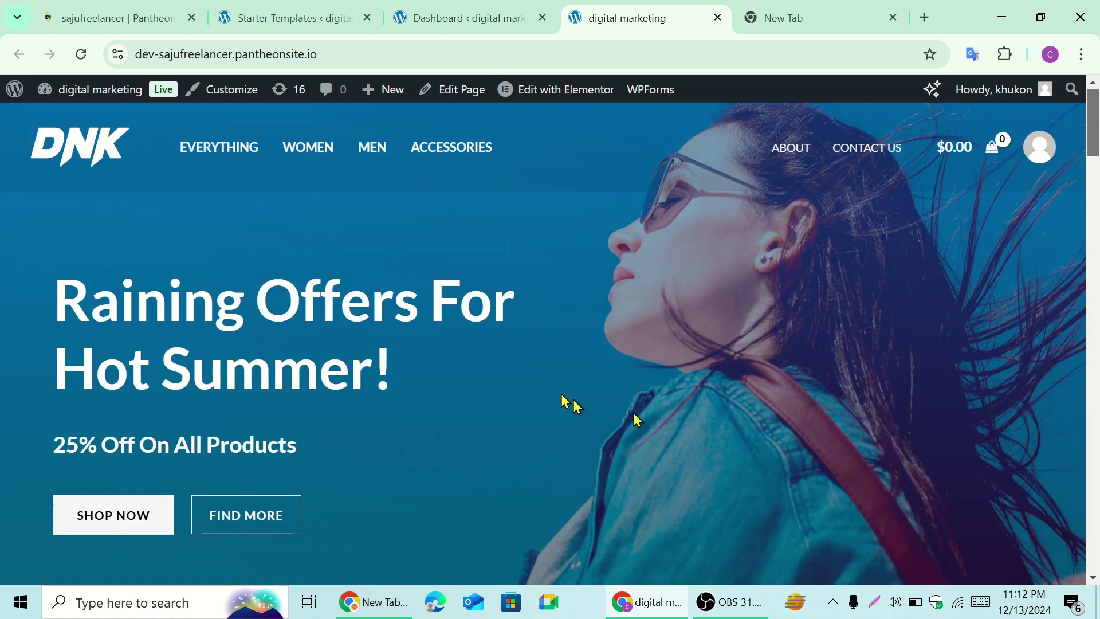
left_click_drag(997, 212, 1088, 115)
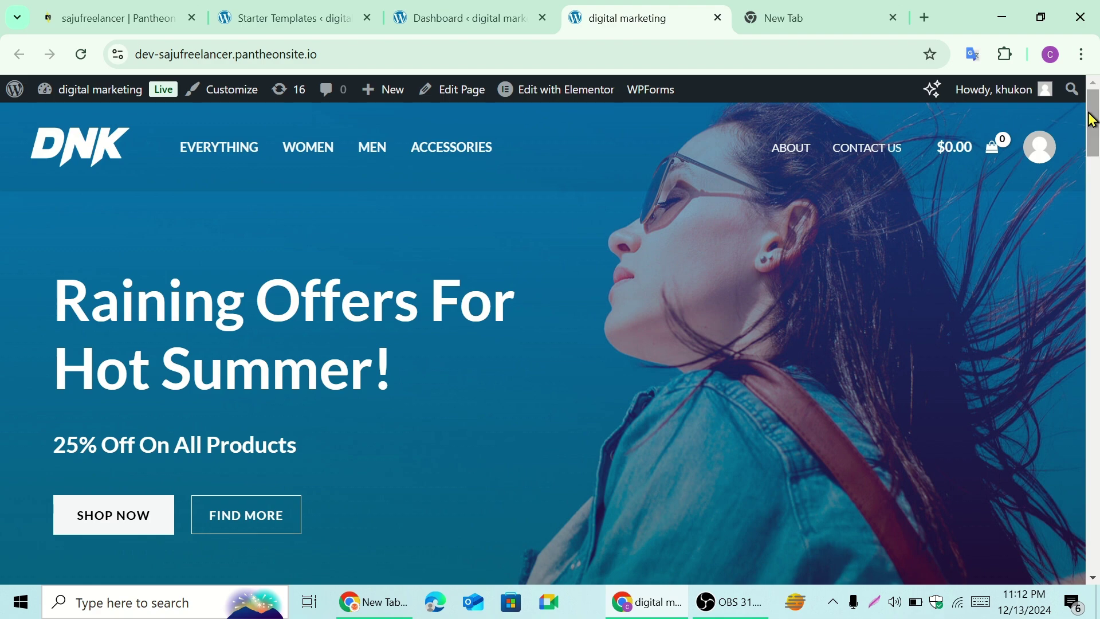